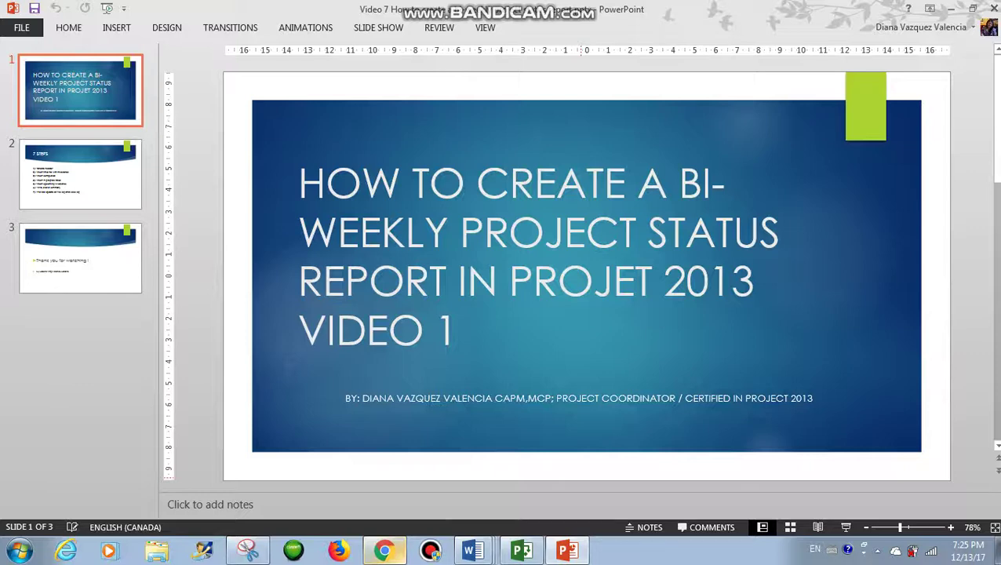
# - Switch to "Bi Weekly status report with project.docx" in Word and examine its sections from the header to the issue log
pyautogui.moveTo(472, 549)
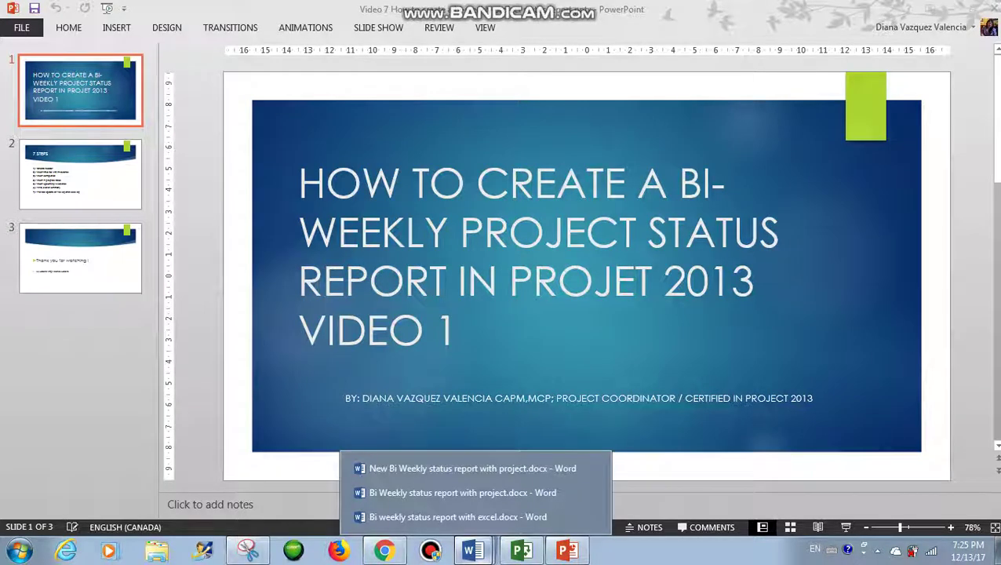
pyautogui.click(463, 492)
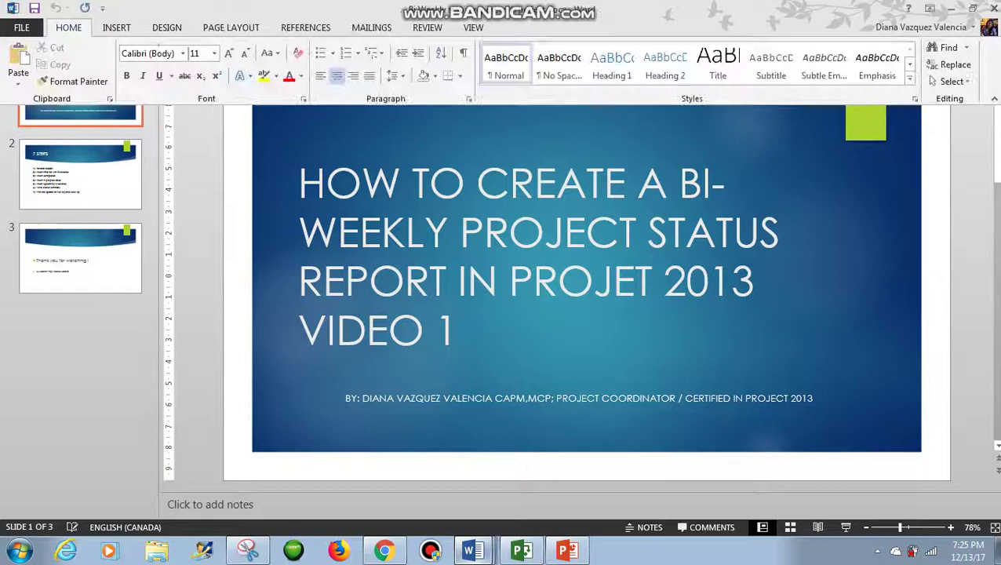
pyautogui.scroll(10, 502, 314)
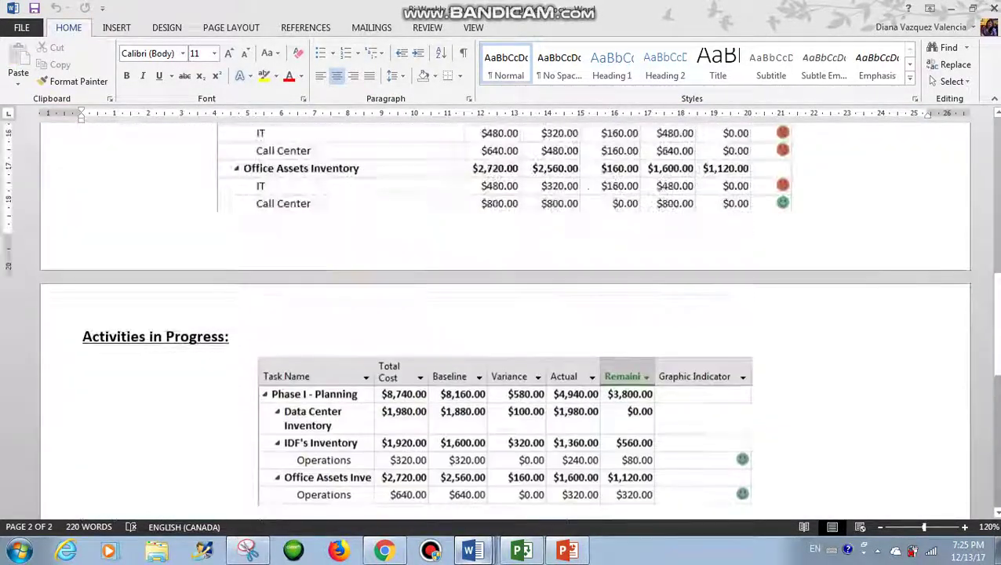
pyautogui.scroll(15, 505, 314)
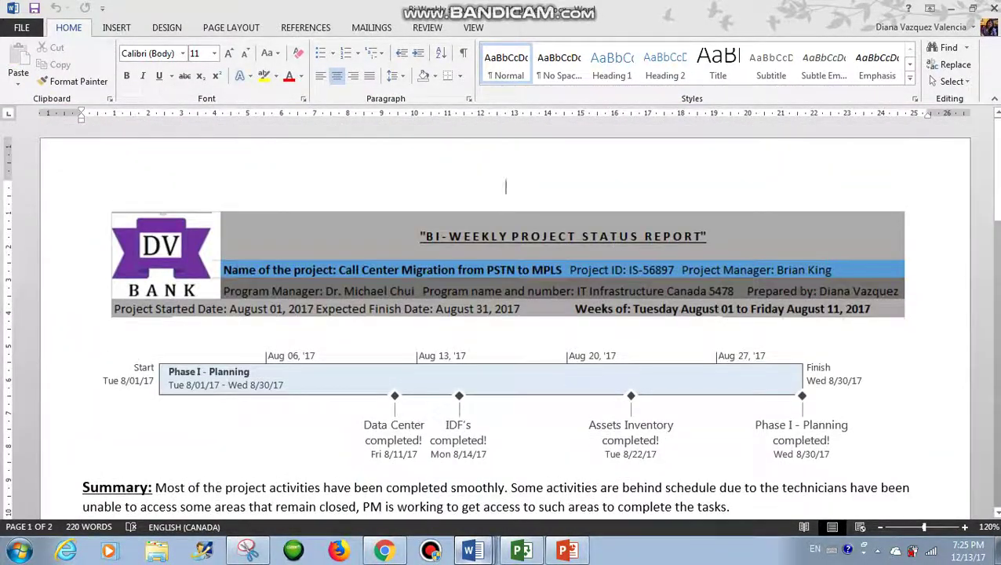
pyautogui.scroll(-3, 505, 191)
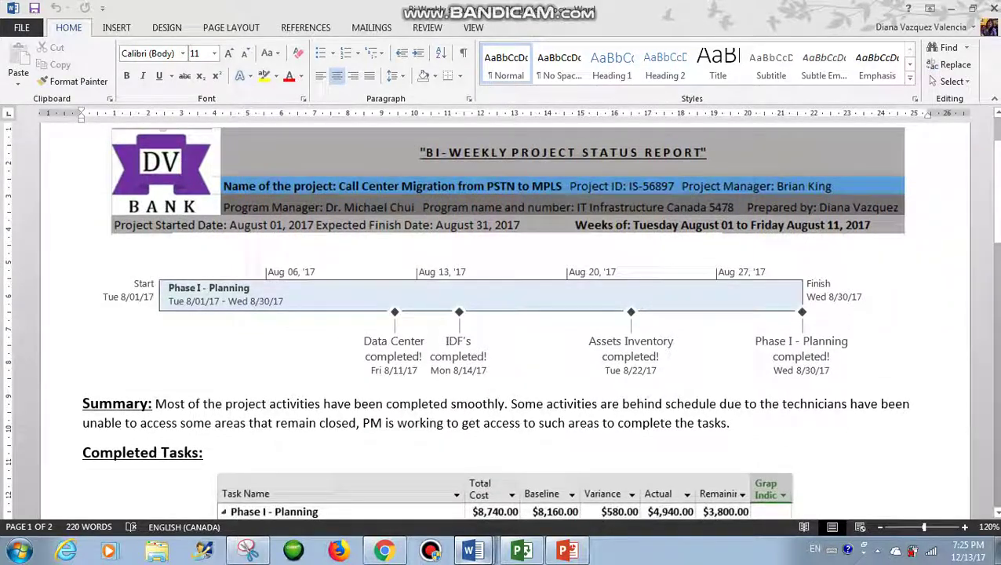
pyautogui.scroll(-3, 502, 314)
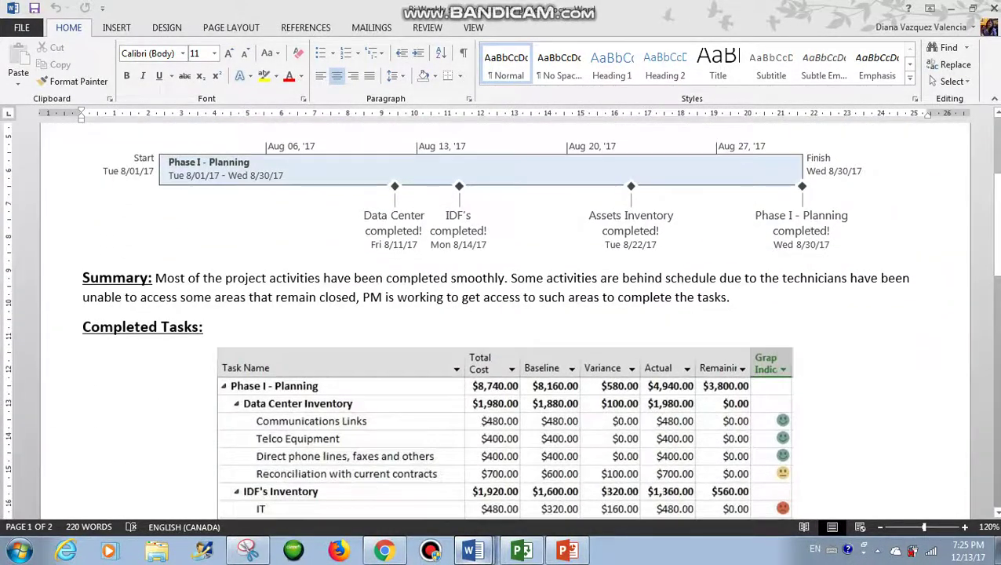
pyautogui.scroll(-5, 502, 313)
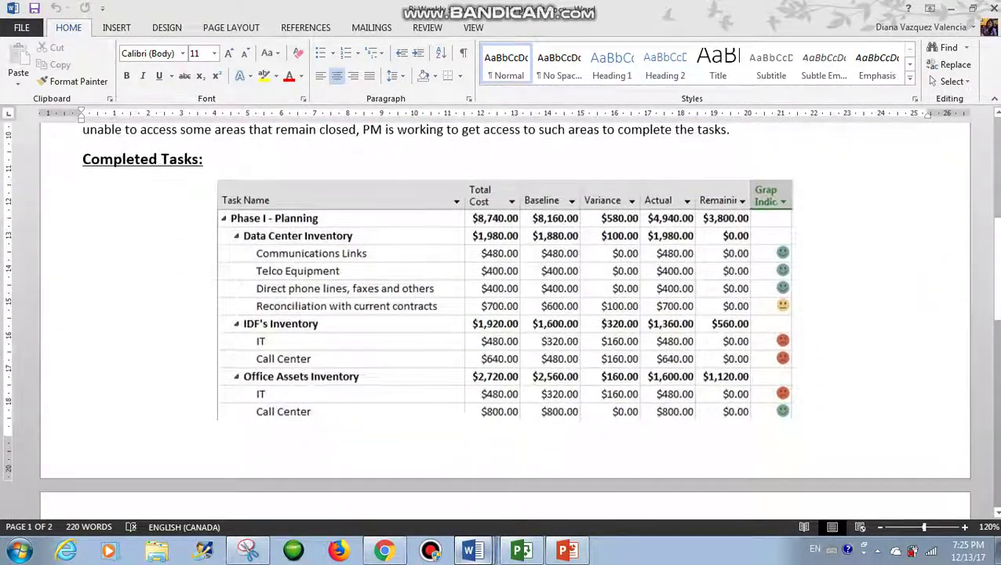
pyautogui.scroll(-8, 502, 314)
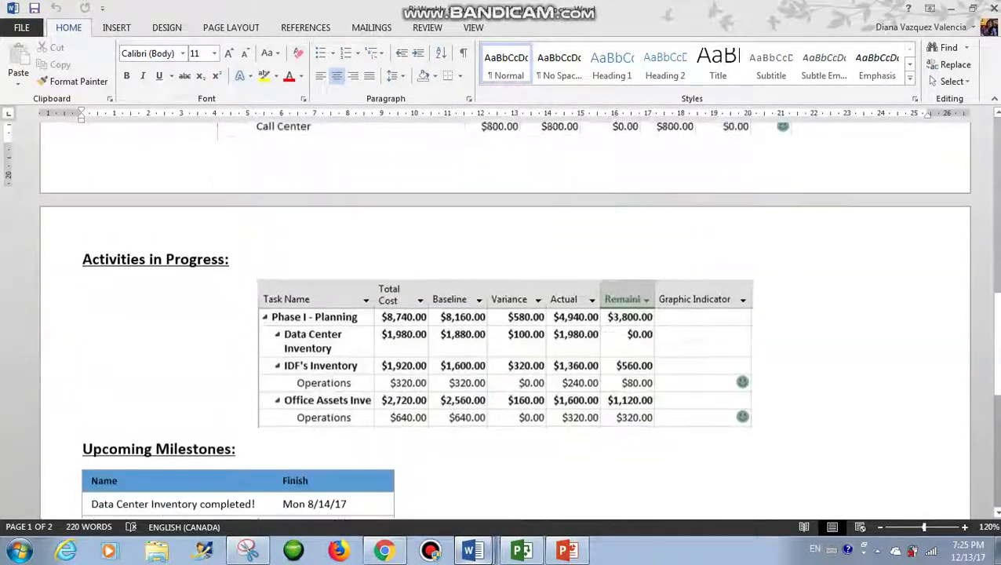
pyautogui.scroll(-5, 502, 314)
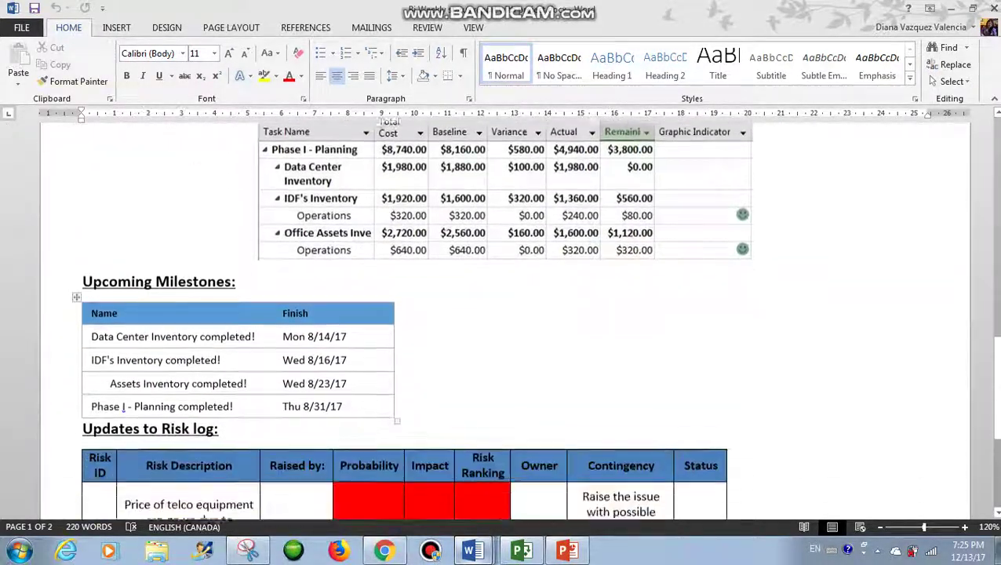
pyautogui.scroll(-5, 502, 313)
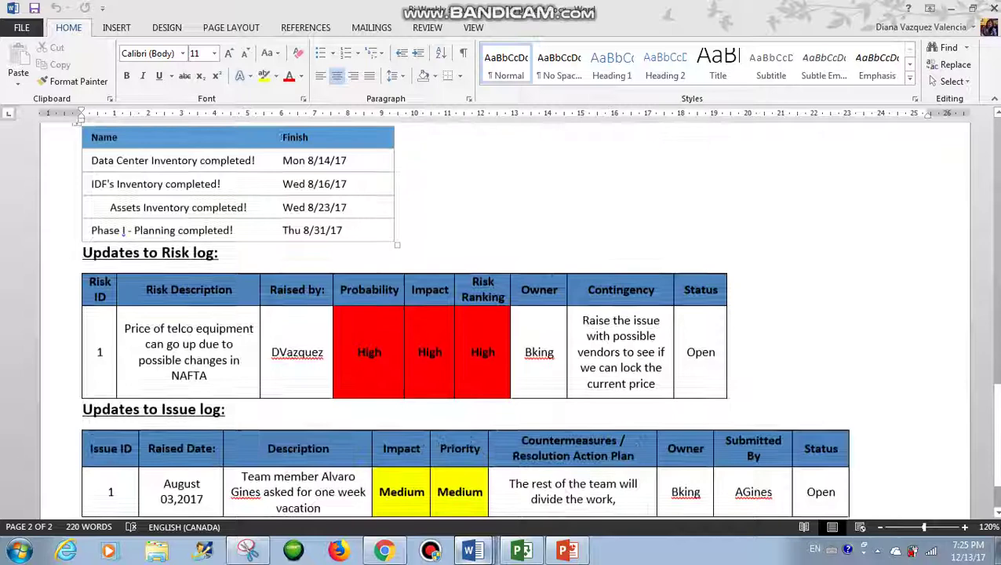
pyautogui.scroll(-1, 502, 313)
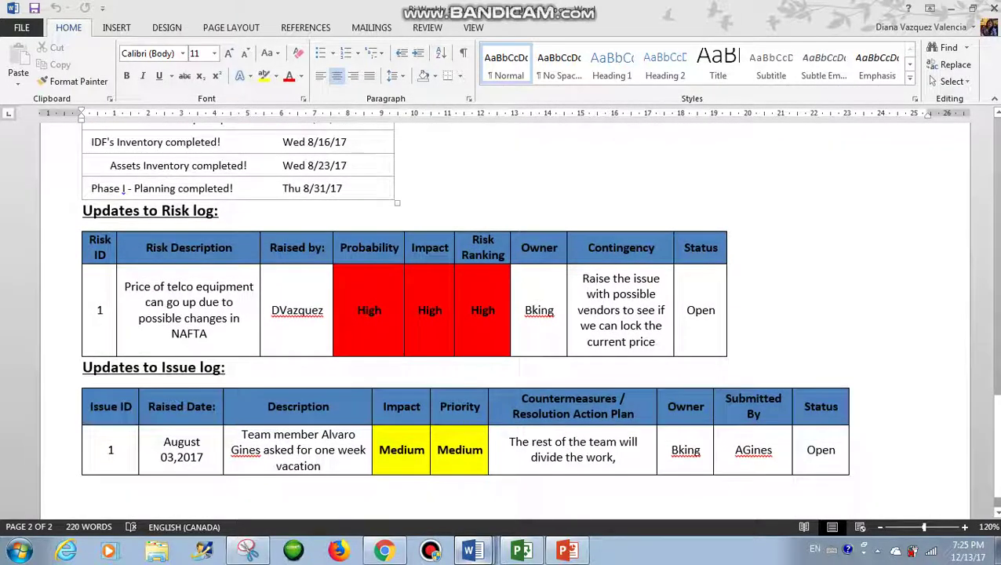
pyautogui.scroll(15, 502, 313)
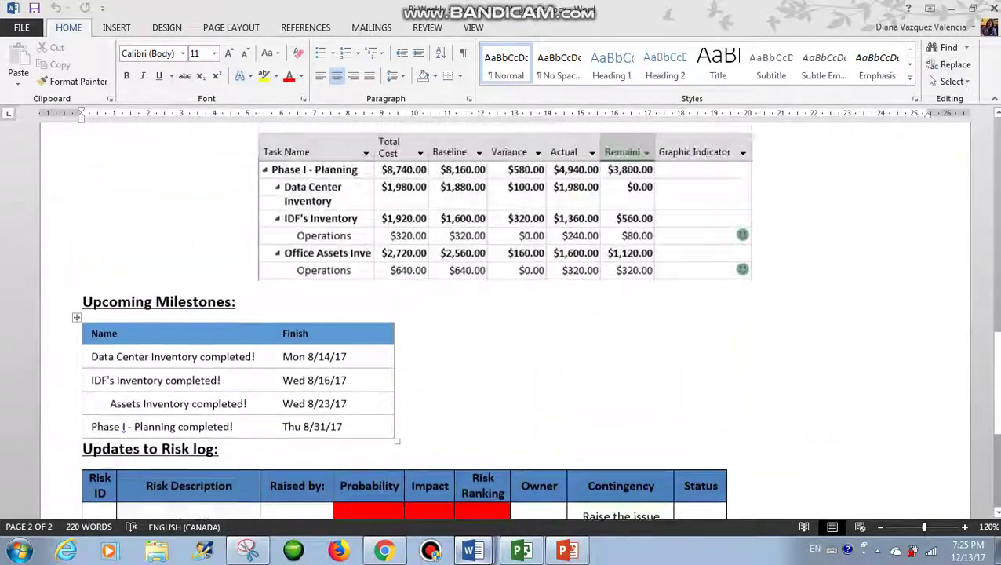
pyautogui.scroll(15, 501, 313)
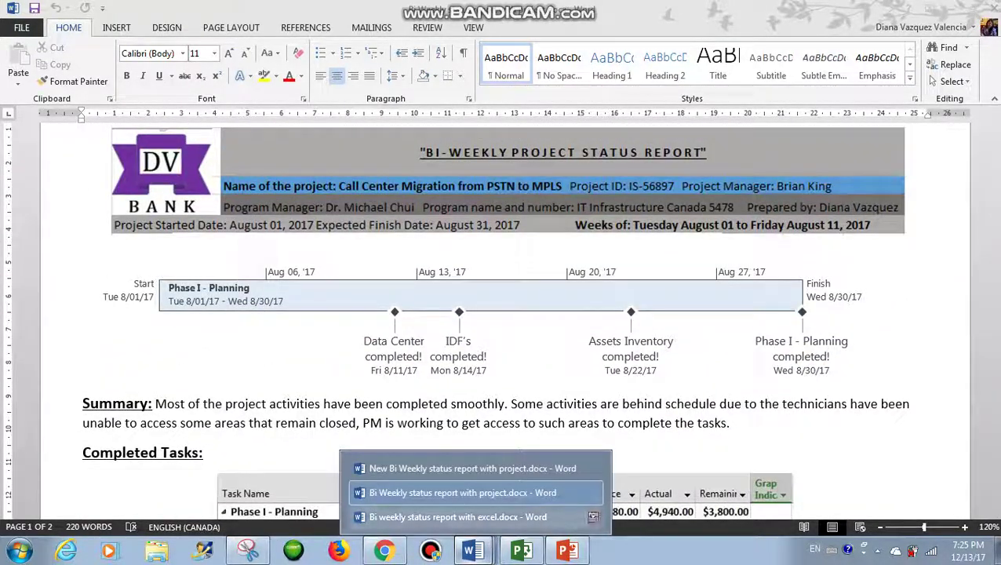
# - Switch to "Bi weekly status report with excel.docx" and examine its task tables, milestones, risk log and issue log
pyautogui.hotkey('alt', 'Tab')
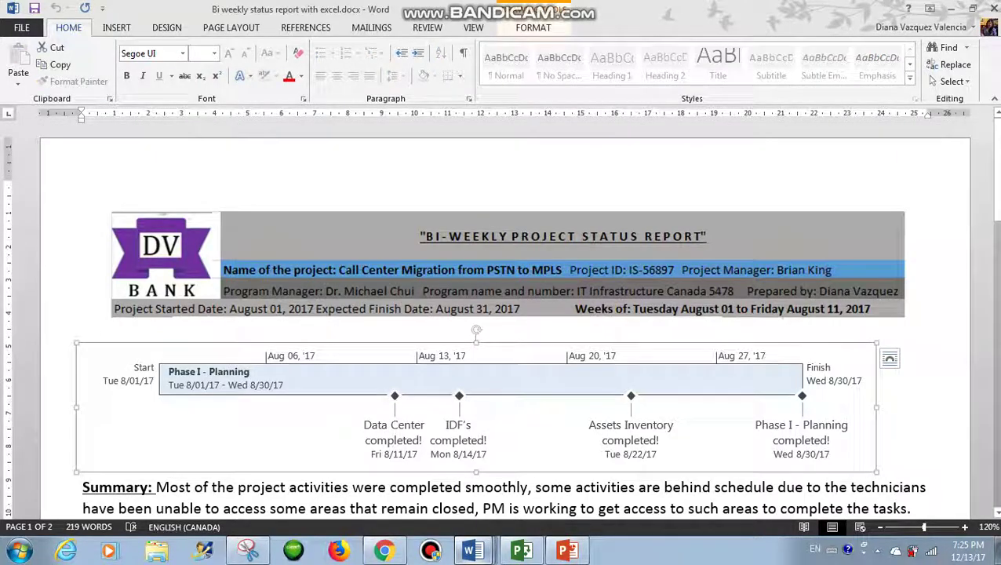
pyautogui.scroll(-8, 502, 314)
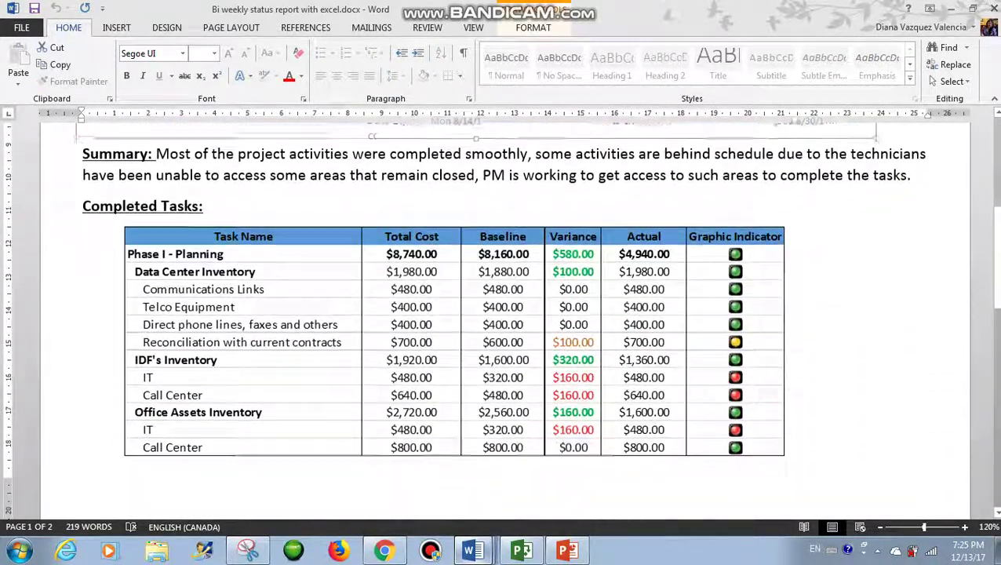
pyautogui.scroll(-8, 502, 314)
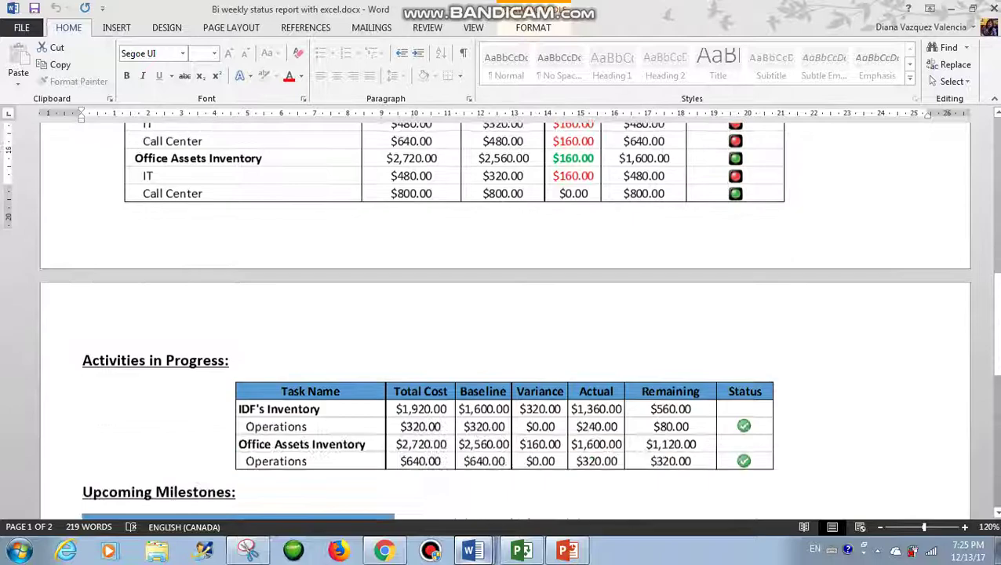
pyautogui.scroll(-6, 502, 314)
pyautogui.scroll(6, 502, 314)
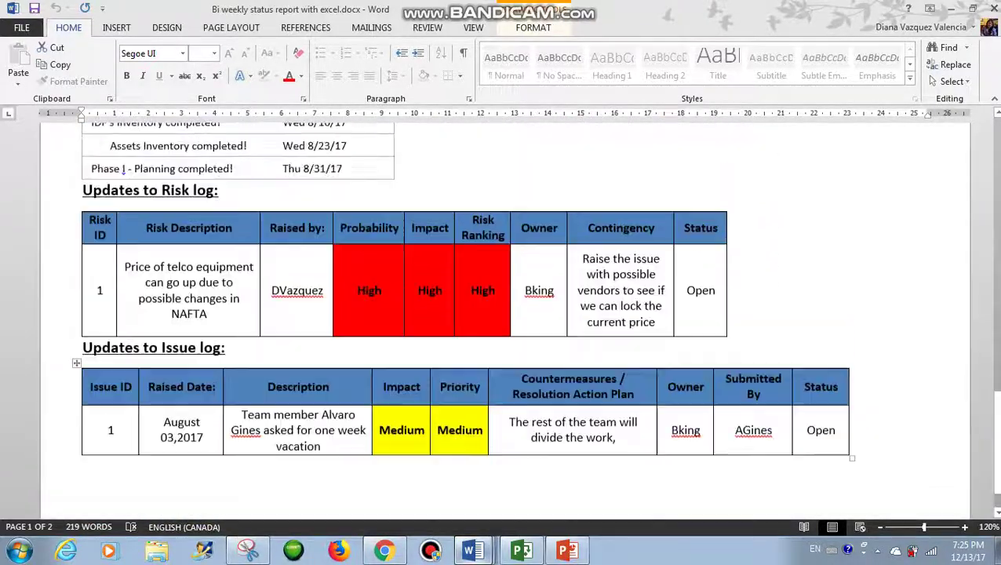
pyautogui.scroll(15, 502, 314)
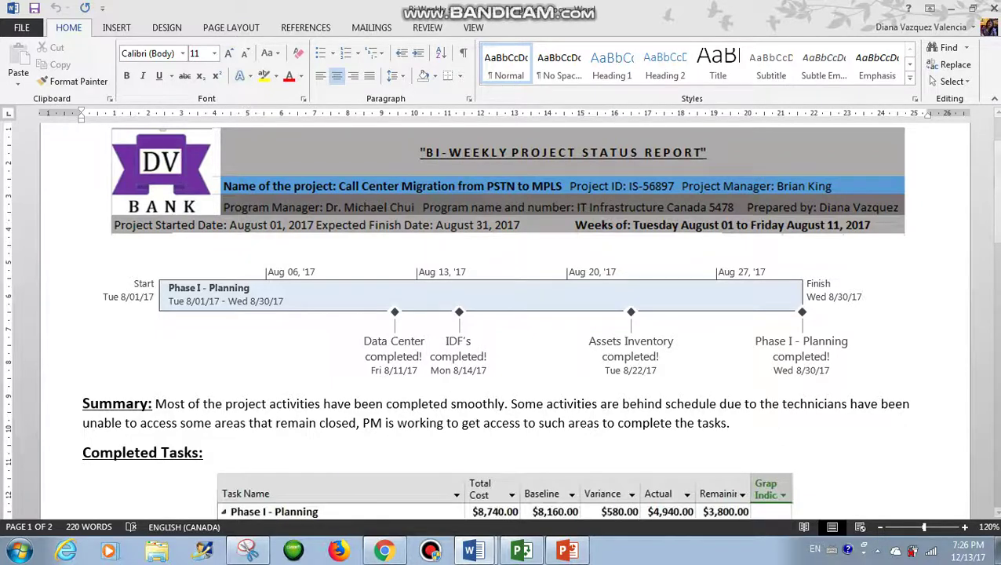
# - View "New Bi Weekly status report with project.docx" and switch to "Biweekly project status report.mpp" in Project
pyautogui.moveTo(473, 549)
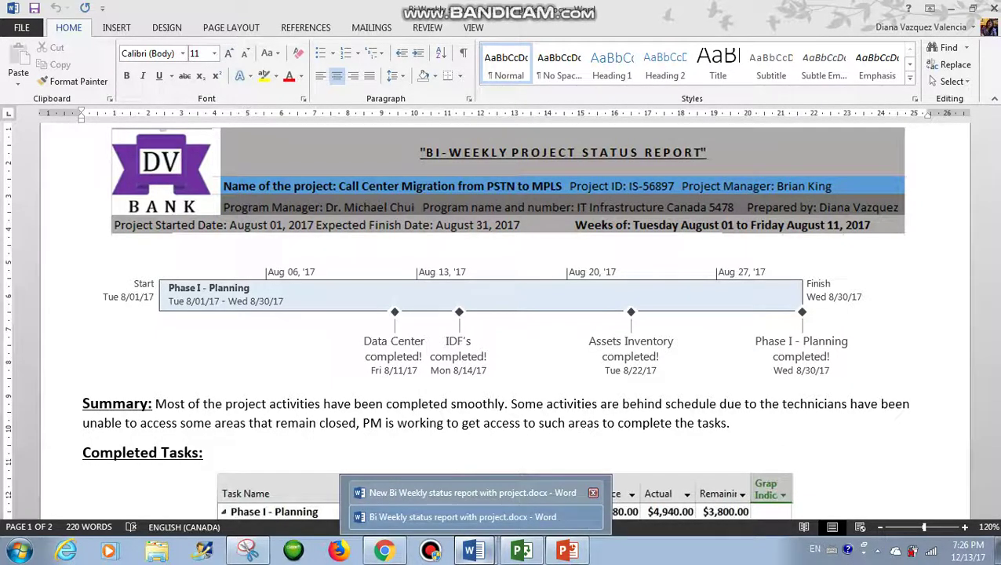
pyautogui.click(472, 493)
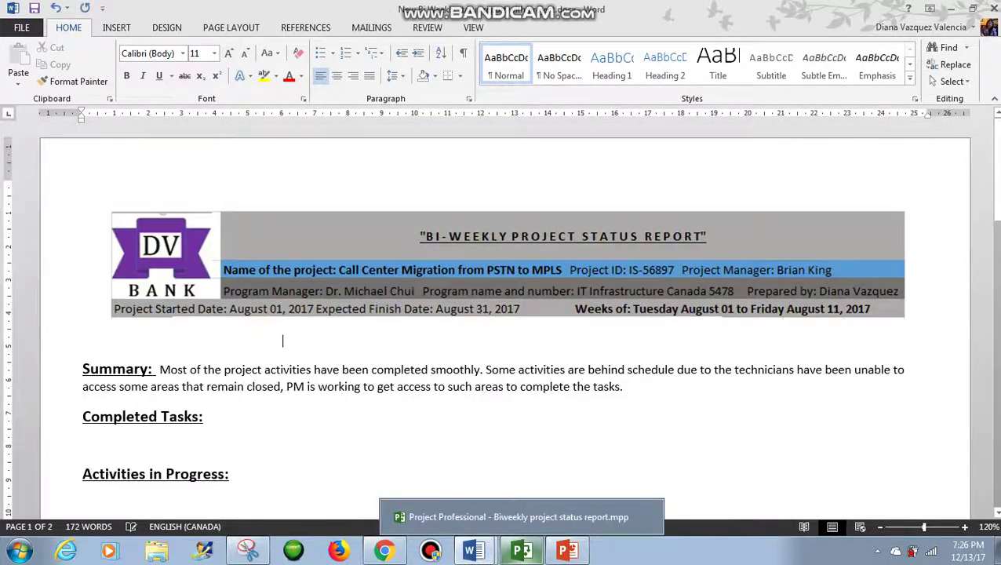
pyautogui.click(522, 549)
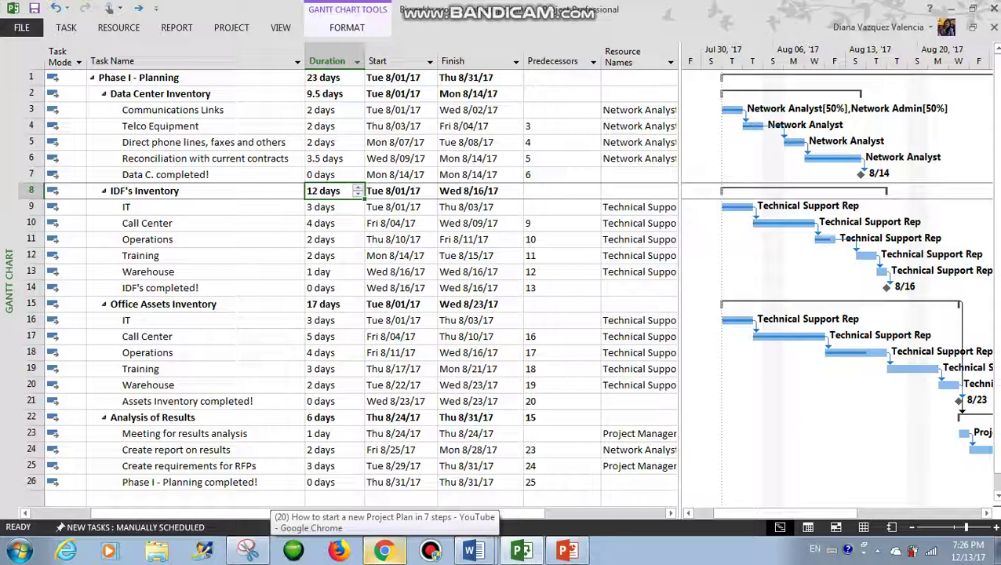
# - Switch to Chrome and look through the open YouTube tutorials on starting a project plan, tracking cost variance and creating a stoplight view
pyautogui.click(383, 552)
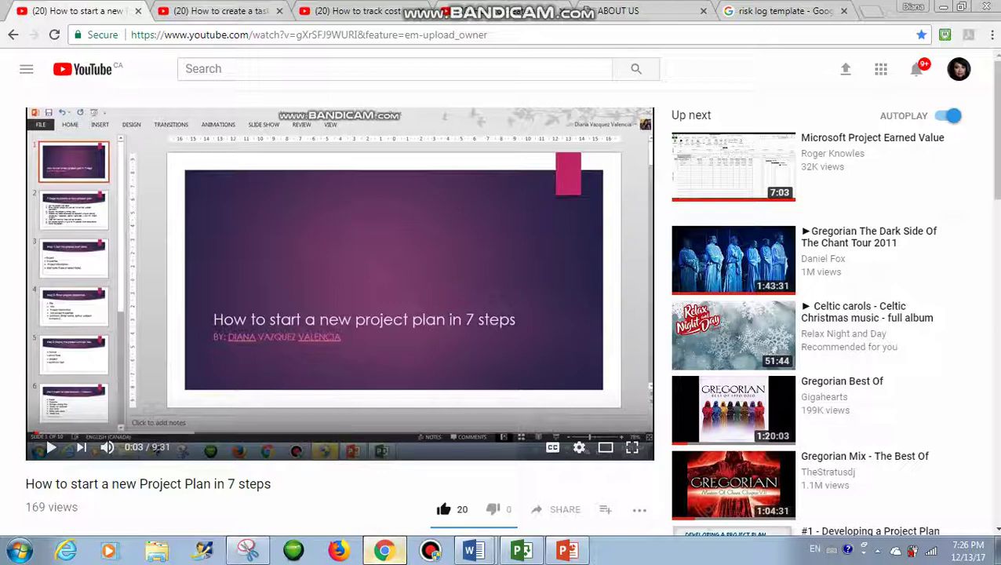
pyautogui.click(210, 11)
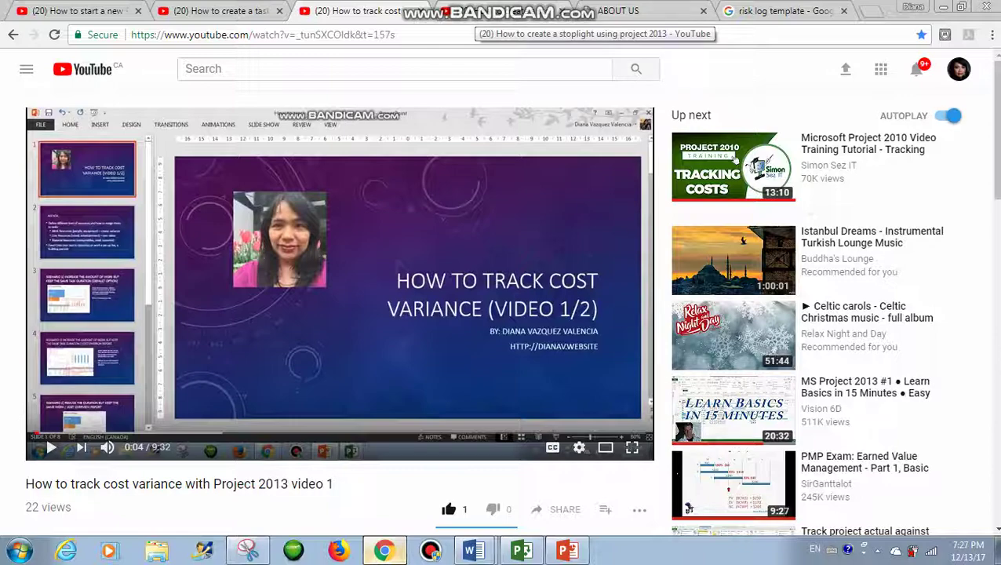
pyautogui.click(480, 12)
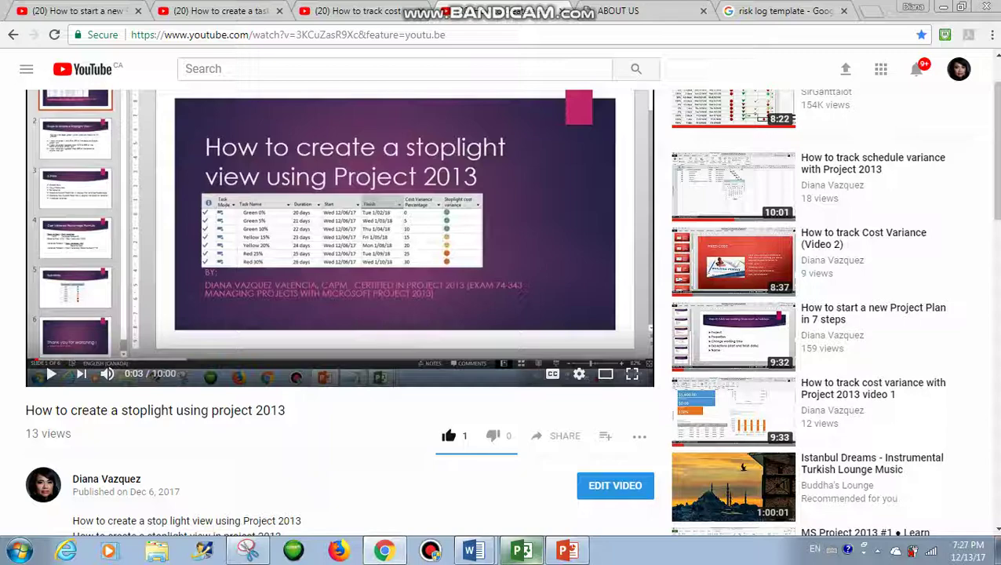
# - Switch back to Project and display the Timeline above the Gantt chart
pyautogui.click(521, 549)
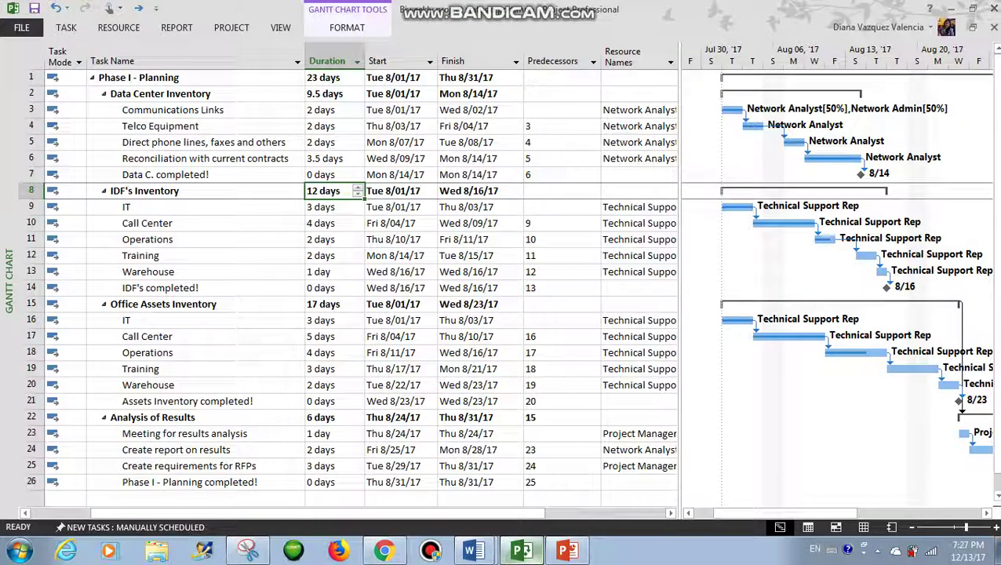
pyautogui.click(280, 28)
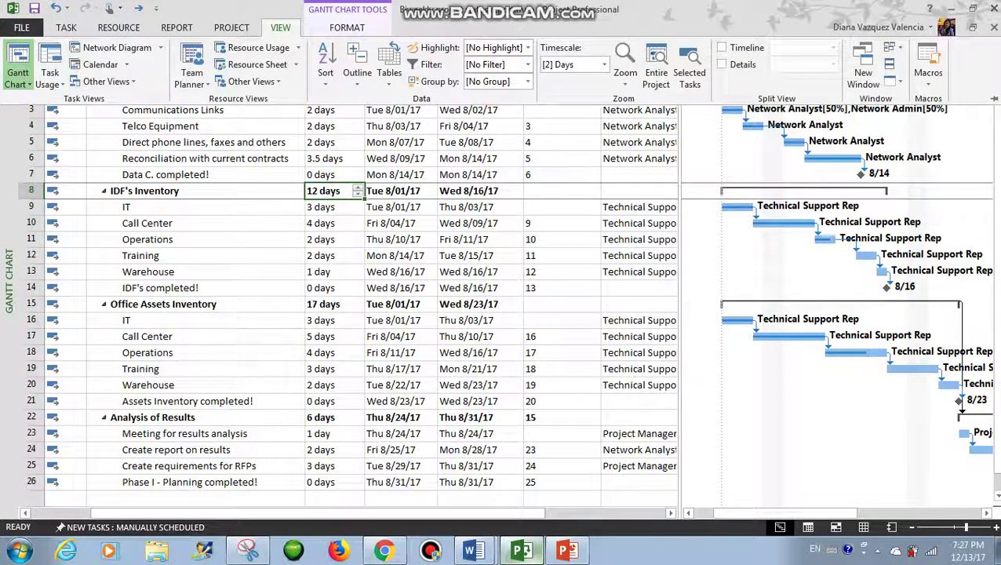
pyautogui.click(721, 47)
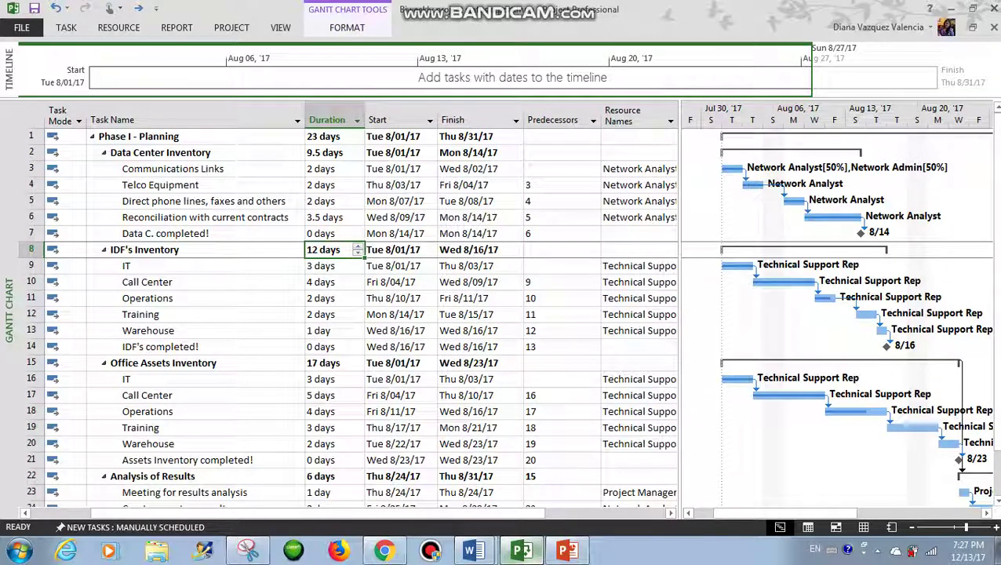
# - Add Phase I - Planning and the milestones Data C. completed!, IDF's completed!, Assets Inventory completed! and Phase I - Planning completed! to the timeline
pyautogui.press('F6')
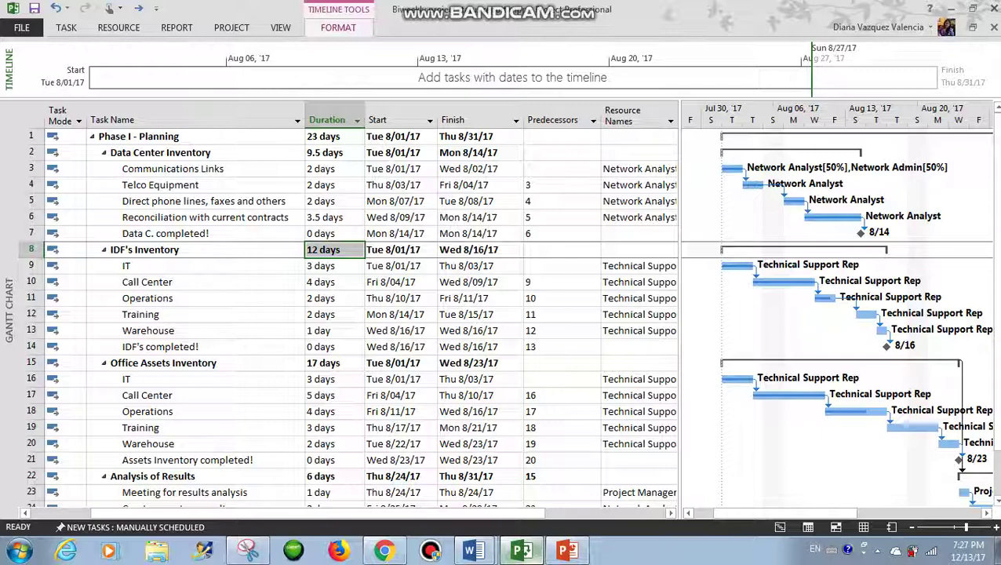
pyautogui.click(338, 27)
pyautogui.click(340, 65)
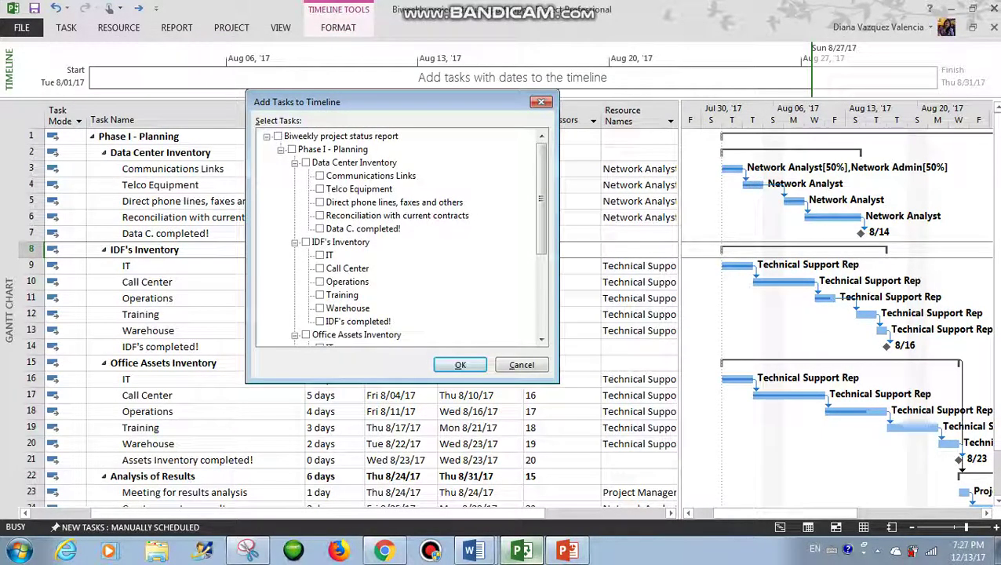
pyautogui.click(292, 149)
pyautogui.click(320, 229)
pyautogui.scroll(-2, 401, 237)
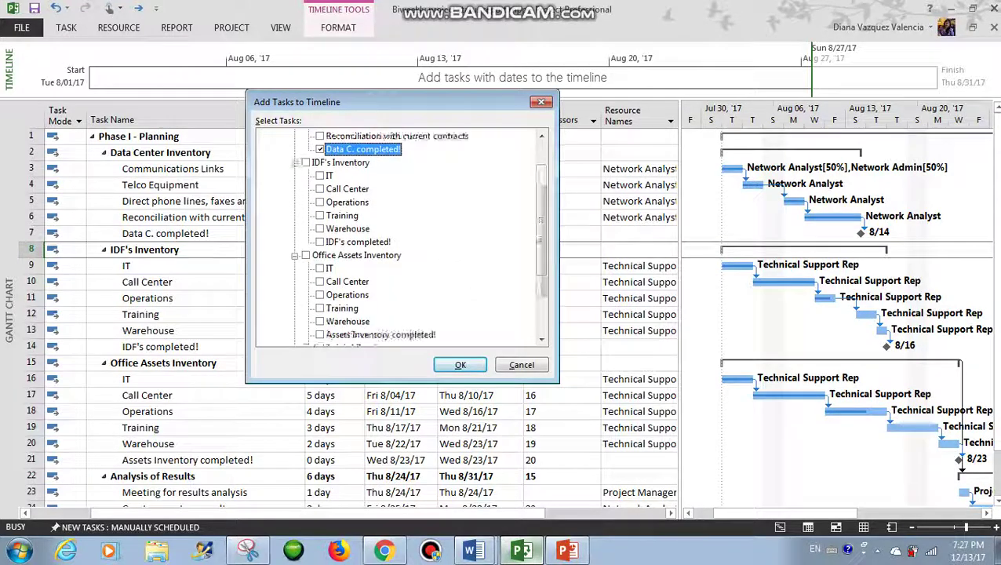
pyautogui.click(320, 241)
pyautogui.scroll(-2, 400, 237)
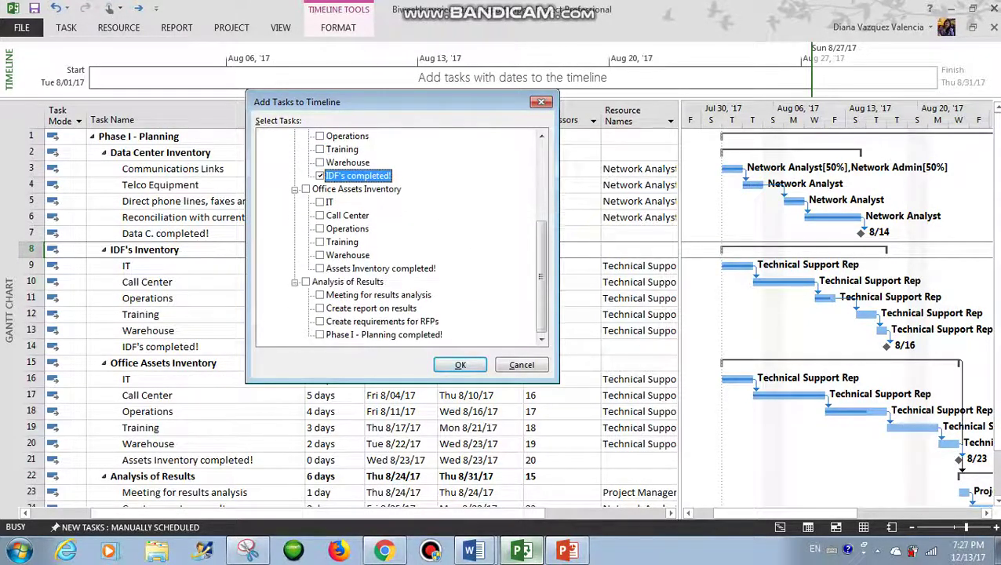
pyautogui.click(380, 268)
pyautogui.click(319, 269)
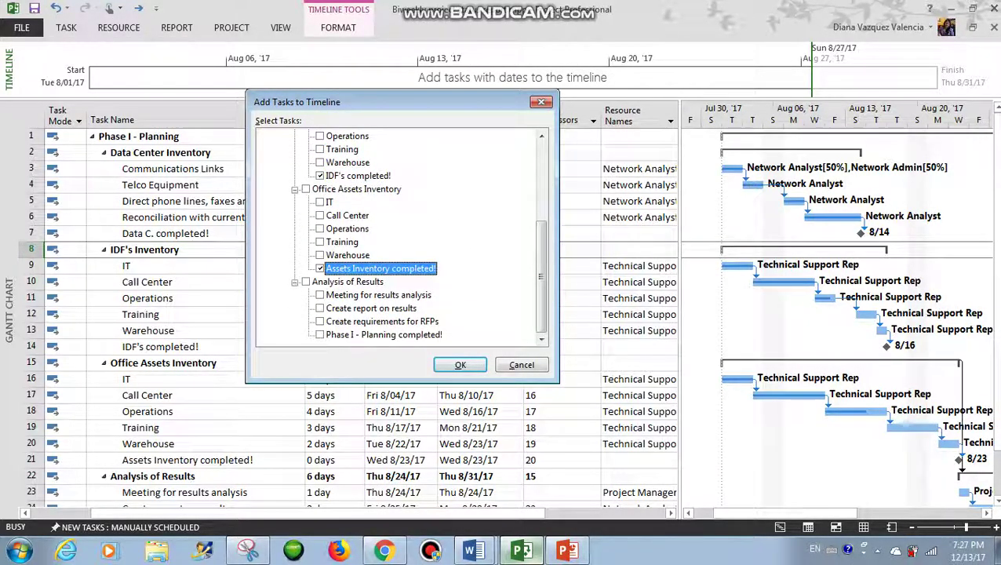
pyautogui.click(384, 335)
pyautogui.click(319, 334)
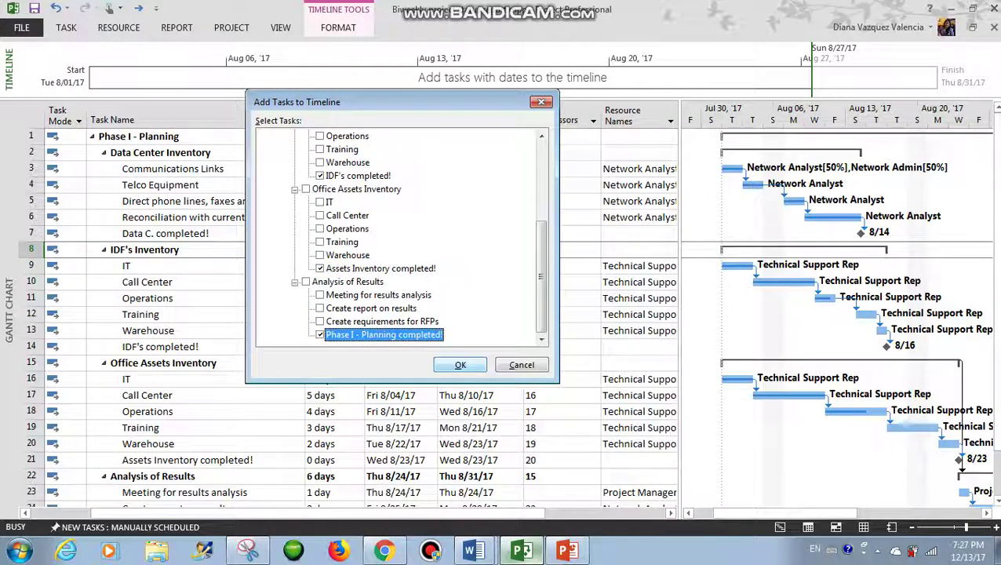
pyautogui.click(461, 365)
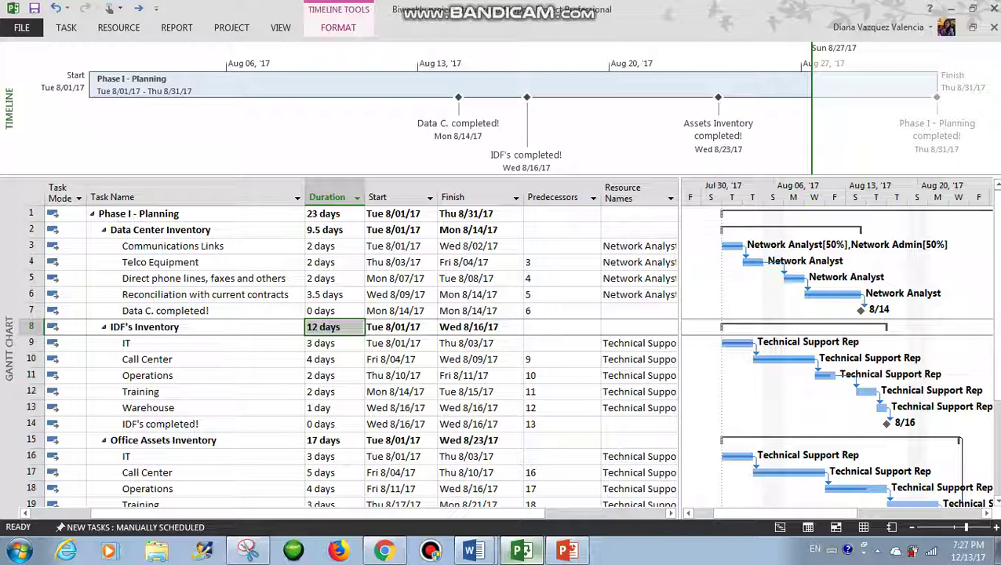
# - Copy the timeline for presentation and paste it above the Summary in "New Bi Weekly status report with project.docx" in Word
pyautogui.click(337, 28)
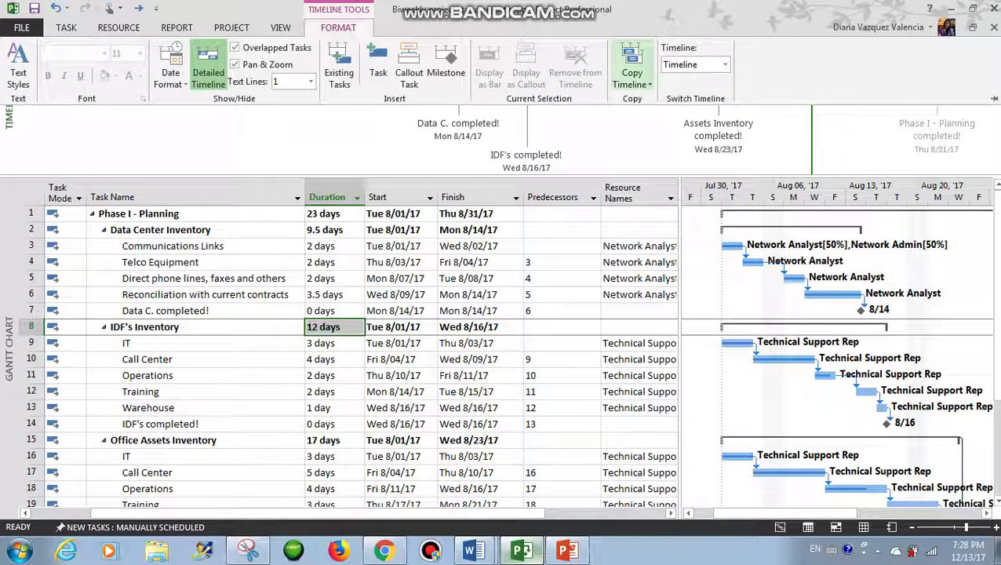
pyautogui.click(632, 79)
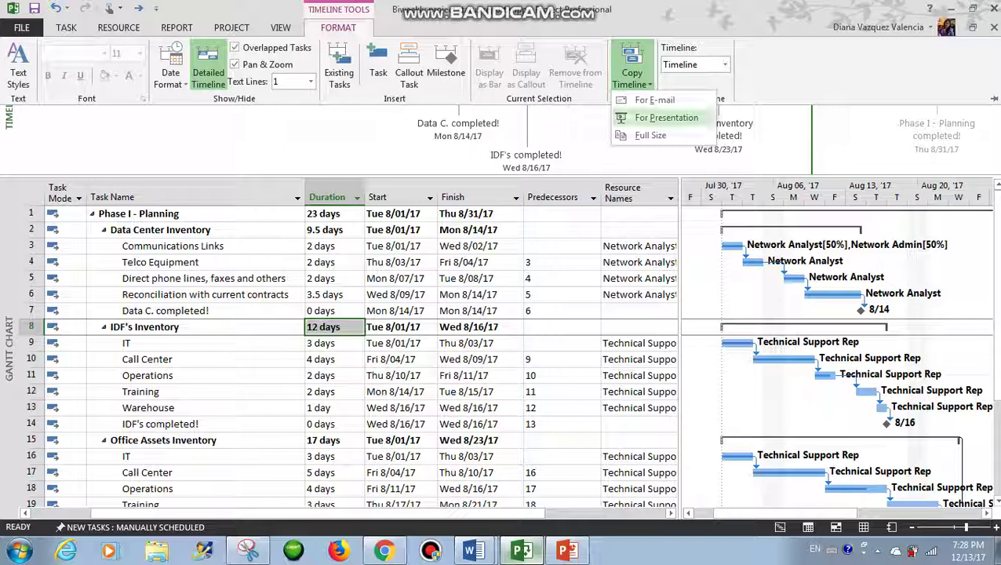
pyautogui.click(666, 117)
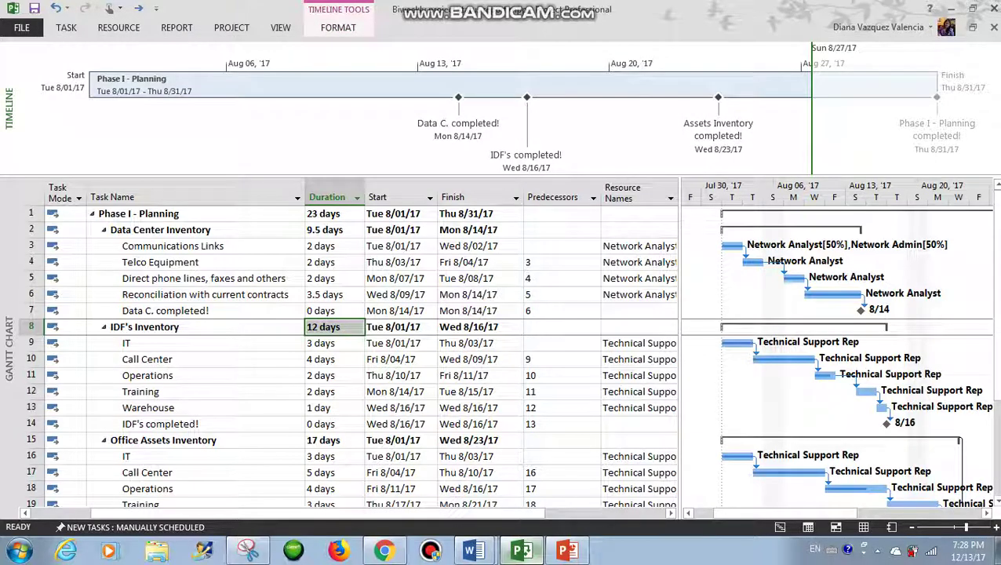
pyautogui.moveTo(473, 551)
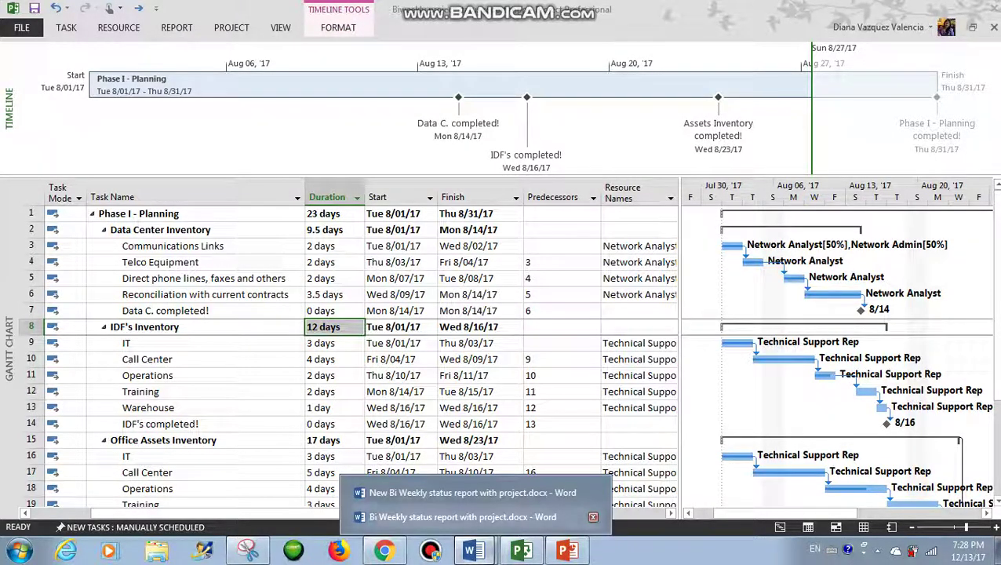
pyautogui.click(470, 492)
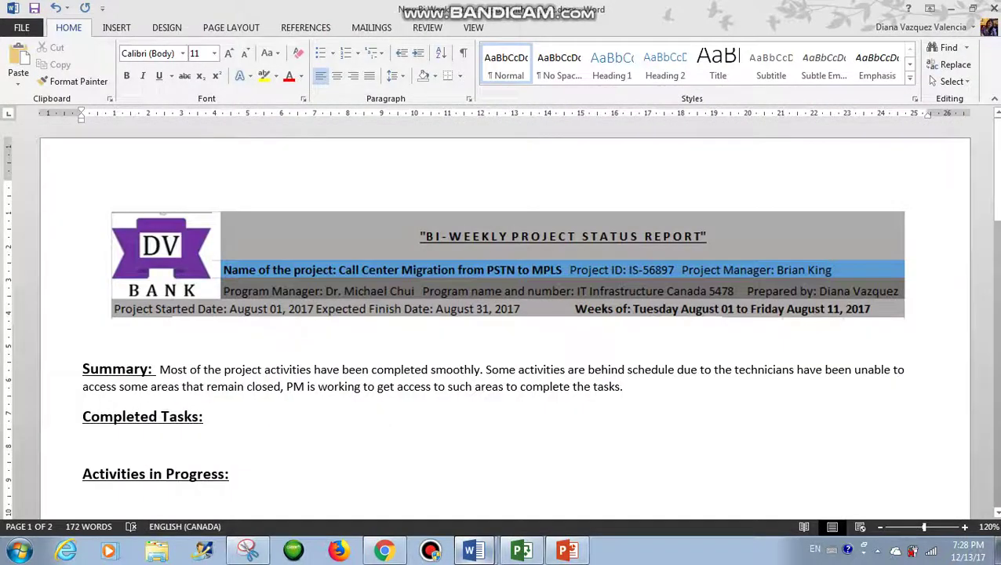
pyautogui.rightClick(283, 340)
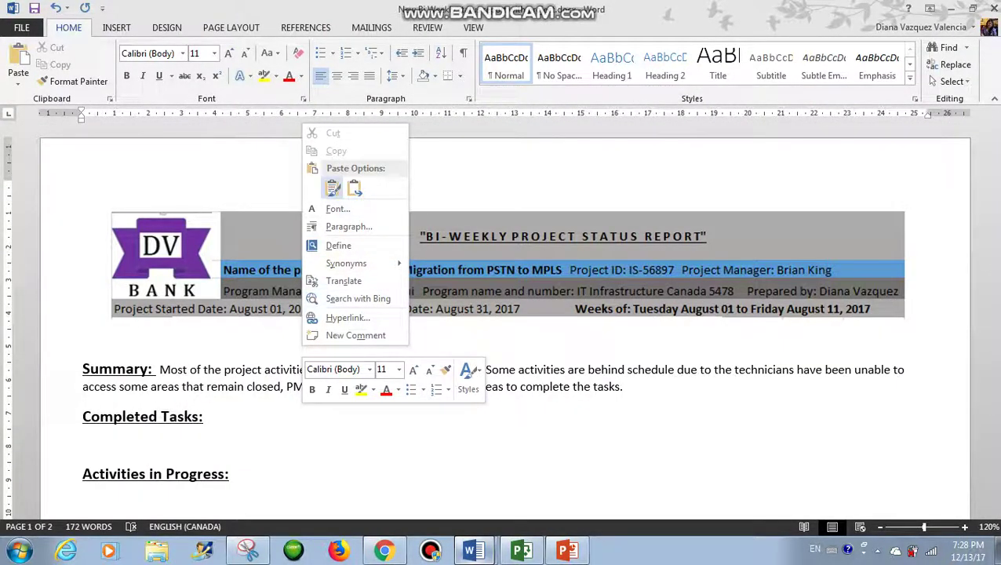
pyautogui.click(333, 189)
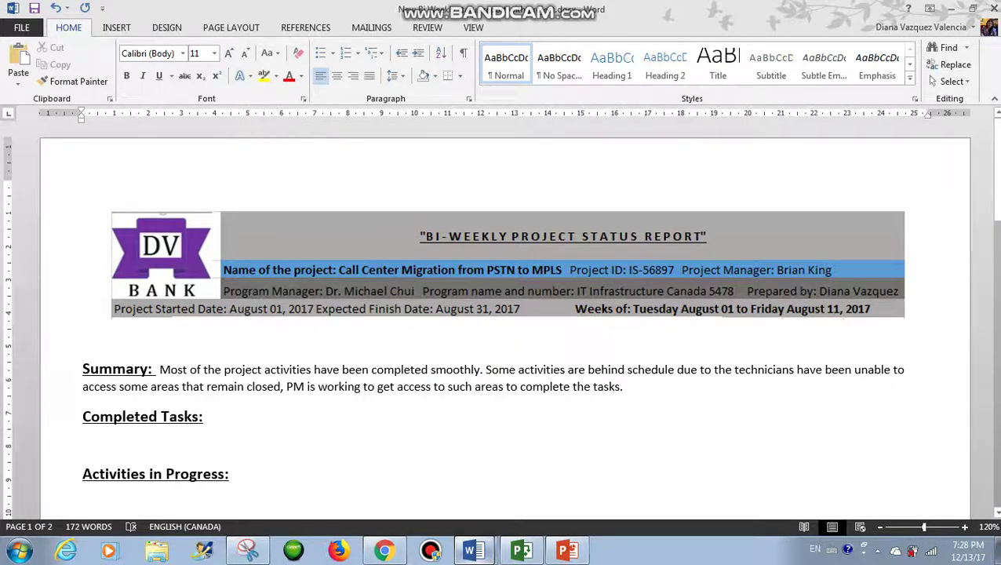
pyautogui.hotkey('ctrl', 'v')
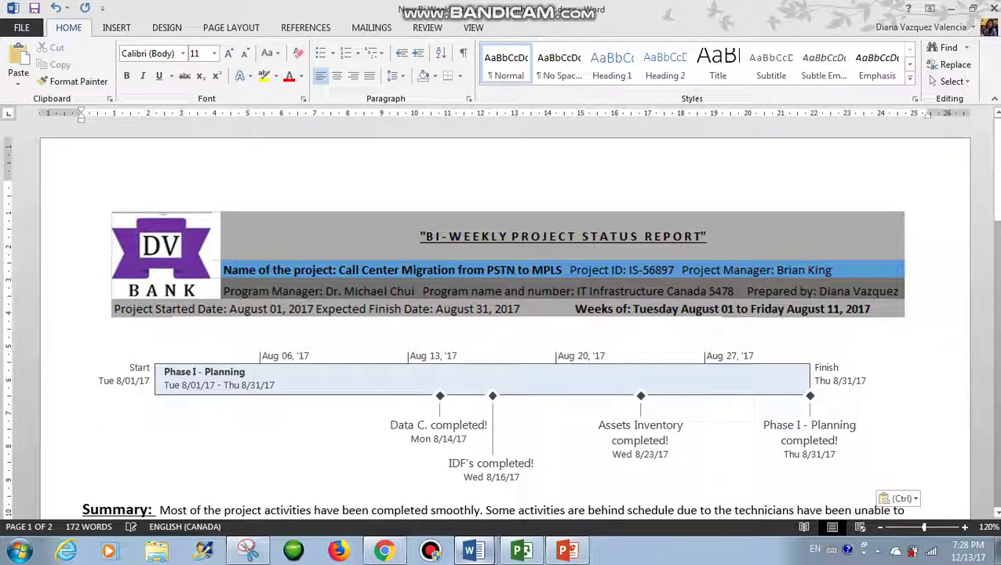
# - Try deleting the date and the end of the name in the pasted timeline's "Data C. completed!" label, and undo the deletion
pyautogui.click(419, 437)
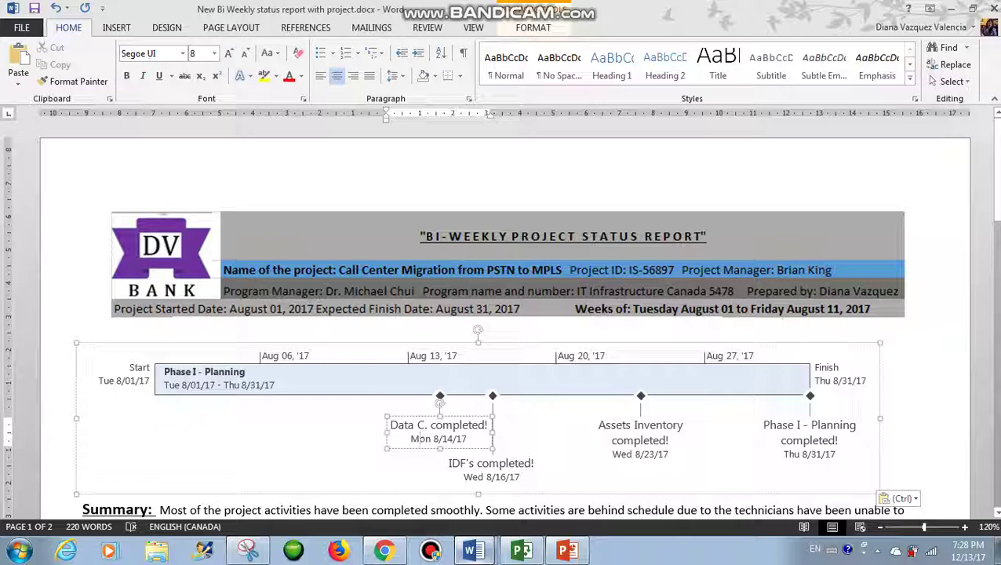
pyautogui.press('BackSpace')
pyautogui.press('BackSpace')
pyautogui.press('BackSpace')
pyautogui.press('BackSpace')
pyautogui.press('BackSpace')
pyautogui.press('BackSpace')
pyautogui.press('BackSpace')
pyautogui.press('BackSpace')
pyautogui.press('BackSpace')
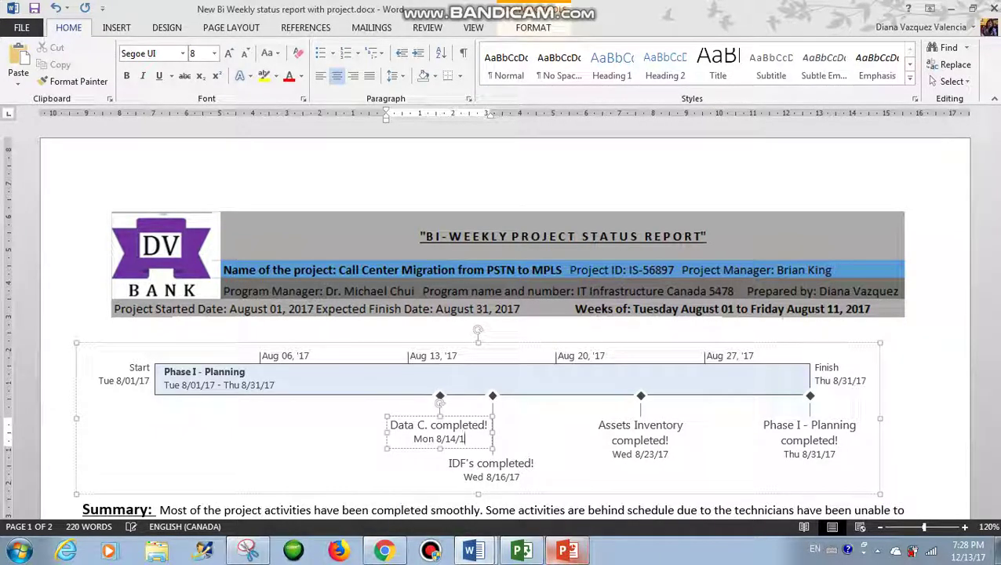
pyautogui.press('BackSpace')
pyautogui.press('BackSpace')
pyautogui.press('BackSpace')
pyautogui.press('BackSpace')
pyautogui.press('BackSpace')
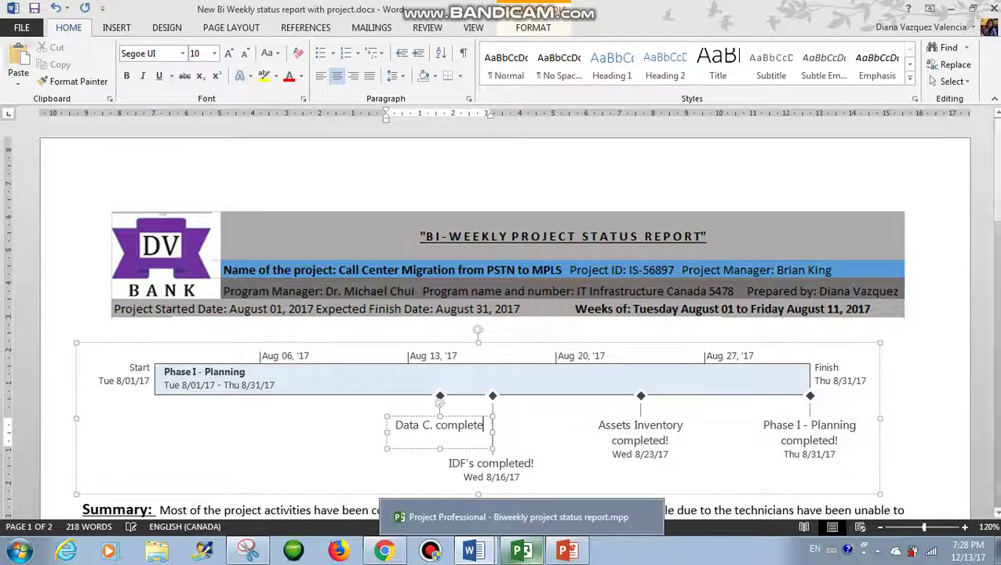
pyautogui.hotkey('ctrl', 'z')
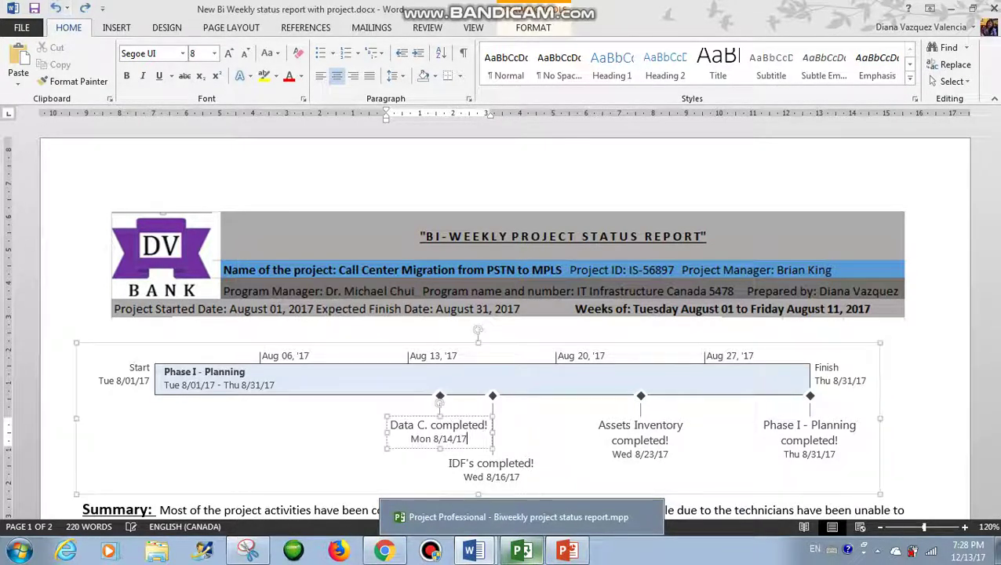
# - Place the insertion point after the "Completed Tasks:" heading
pyautogui.scroll(-3, 500, 320)
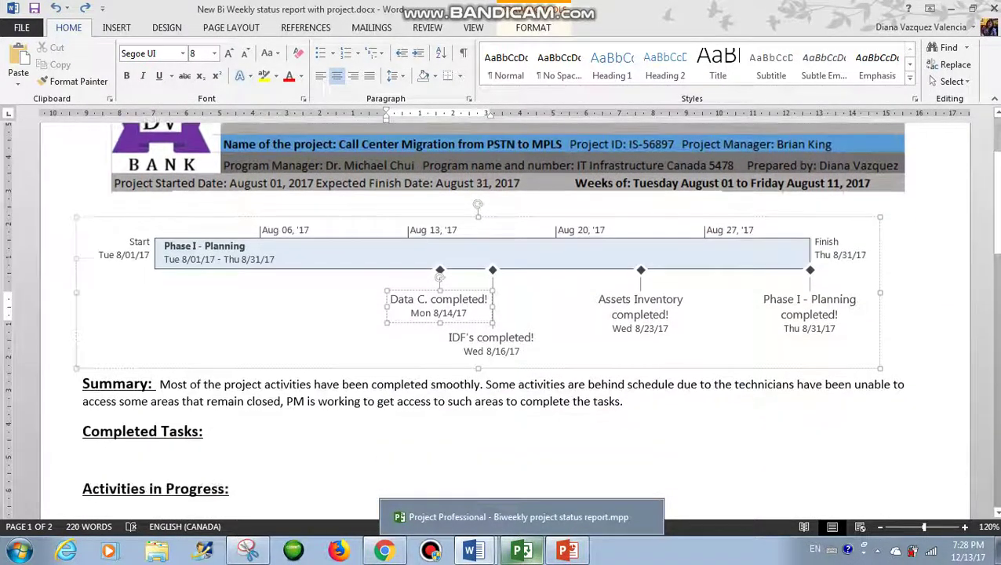
pyautogui.scroll(-2, 499, 319)
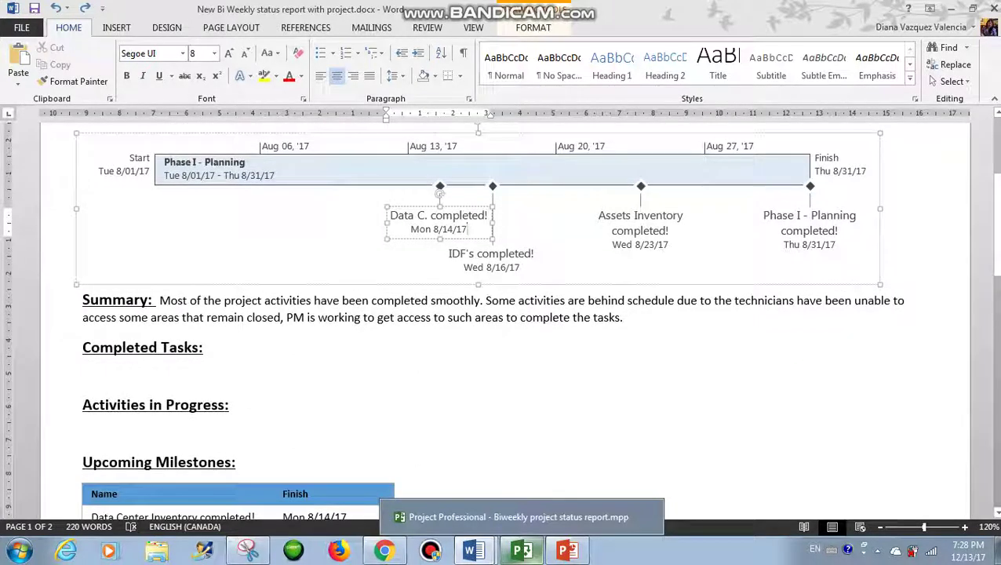
pyautogui.click(209, 348)
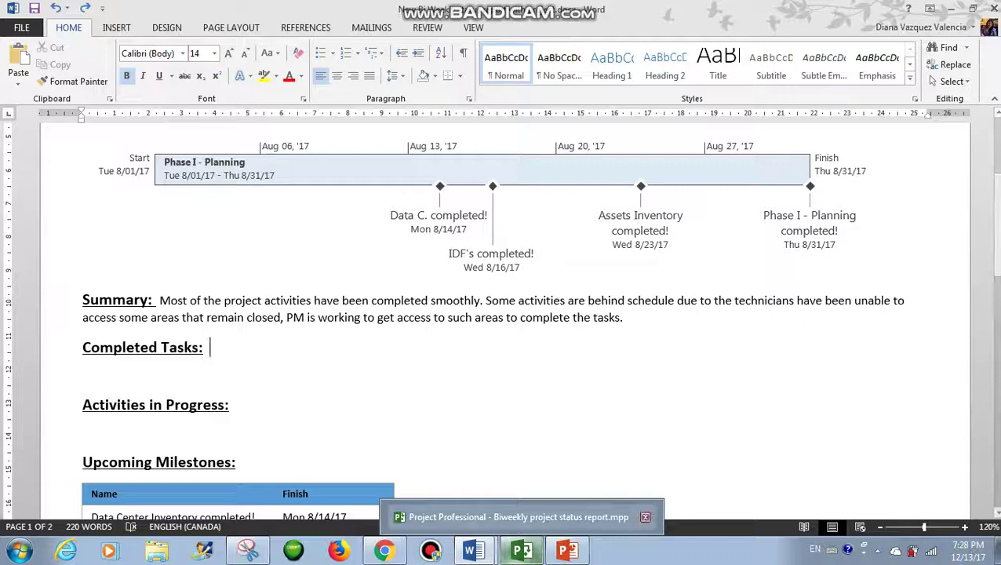
# - Switch to Project, hide the Timeline and filter the Gantt chart by Completed Tasks
pyautogui.click(521, 550)
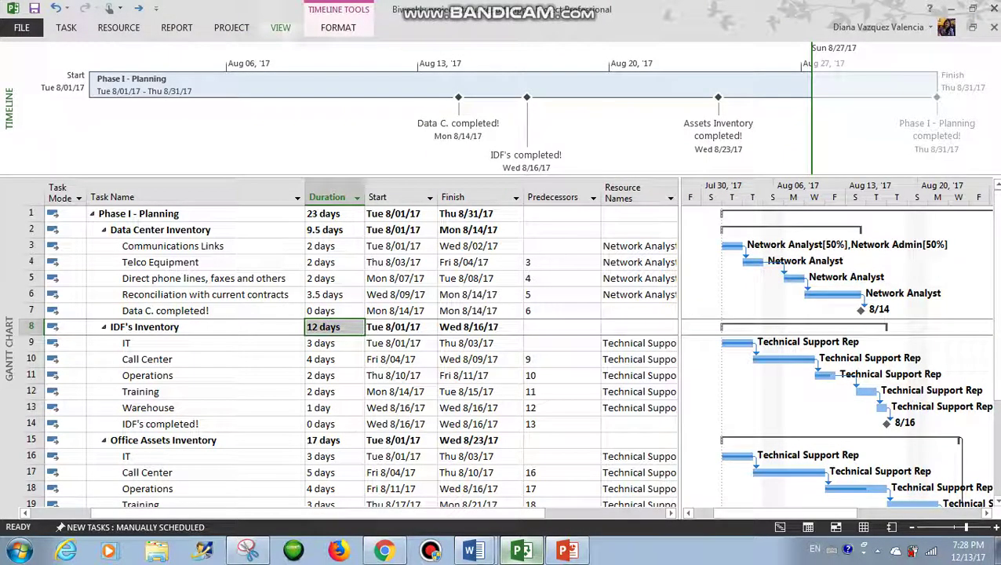
pyautogui.click(280, 27)
pyautogui.click(721, 45)
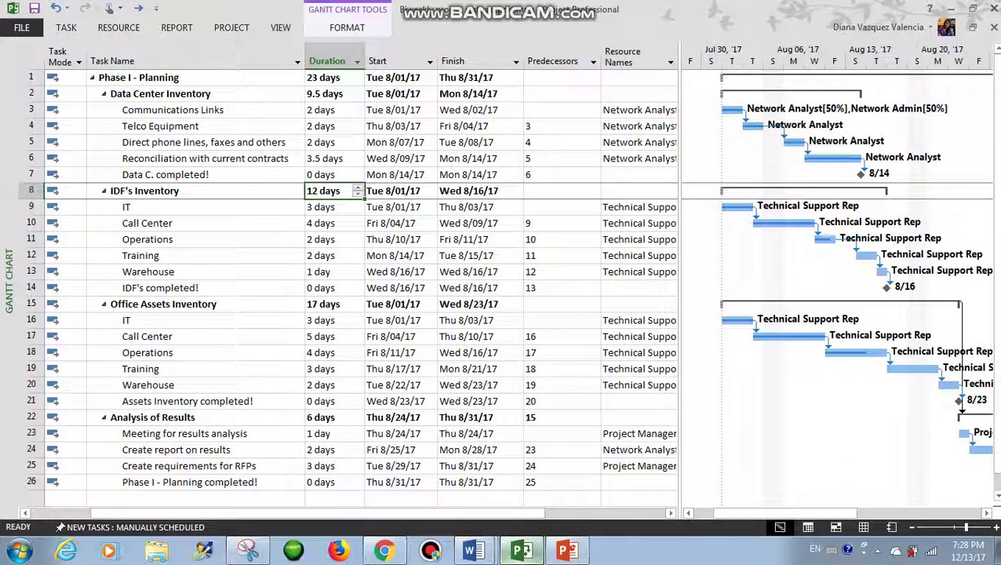
pyautogui.click(280, 28)
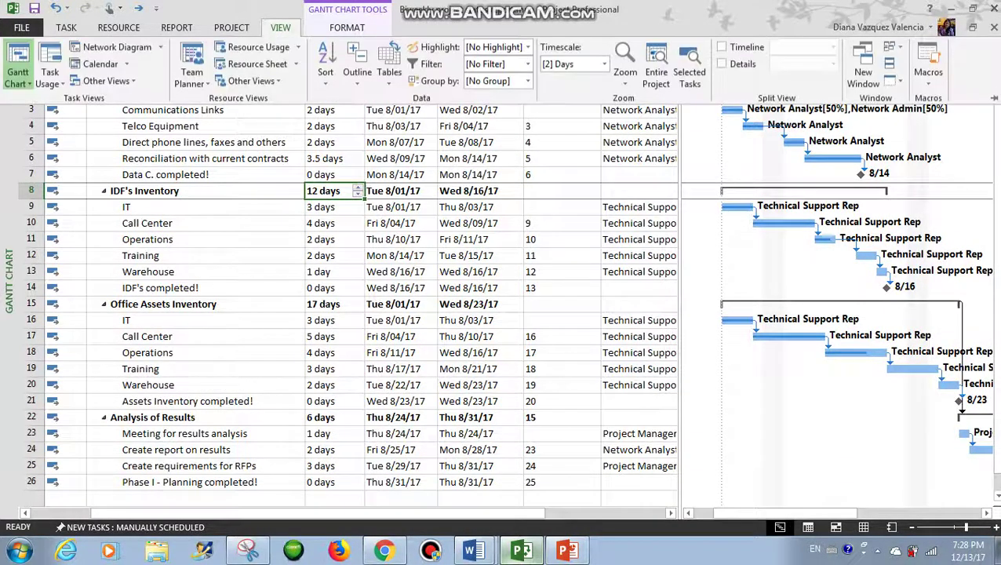
pyautogui.click(526, 64)
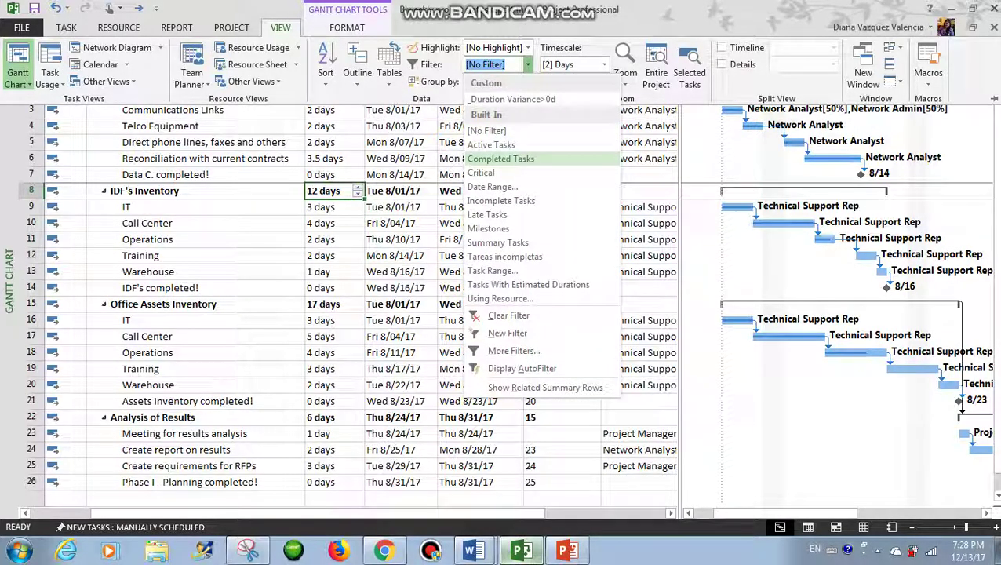
pyautogui.click(501, 159)
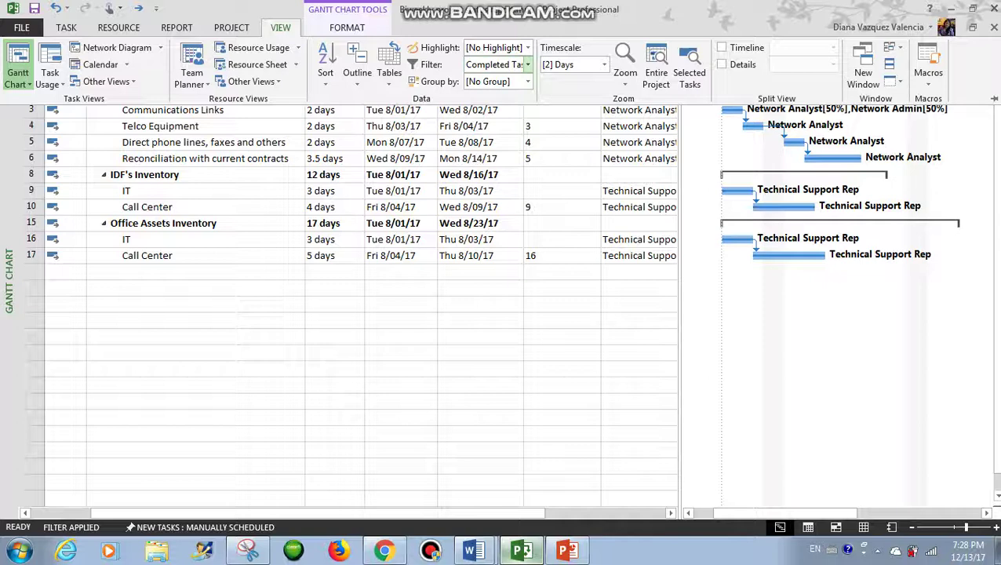
# - Display the Cost table for the filtered tasks
pyautogui.click(388, 75)
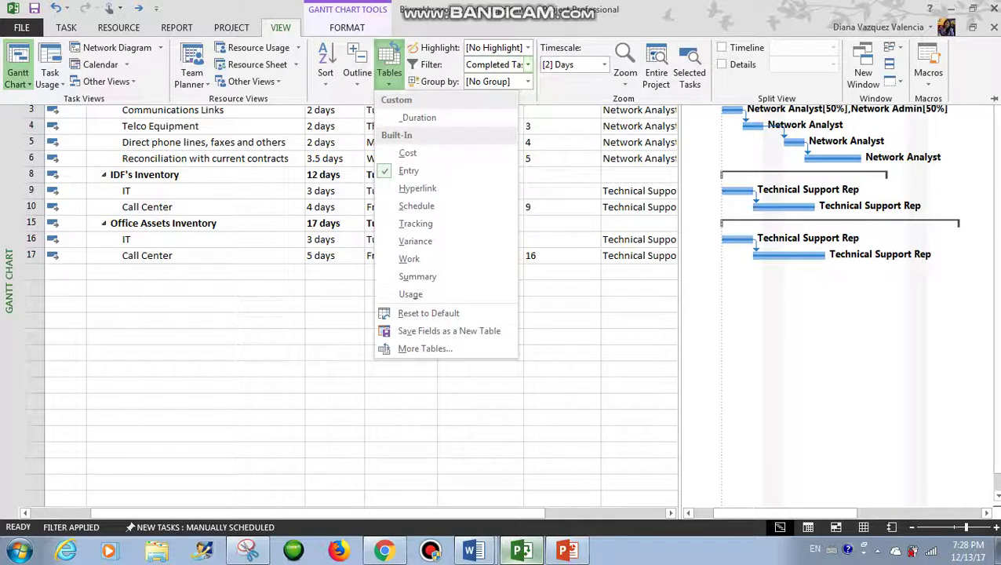
pyautogui.click(408, 153)
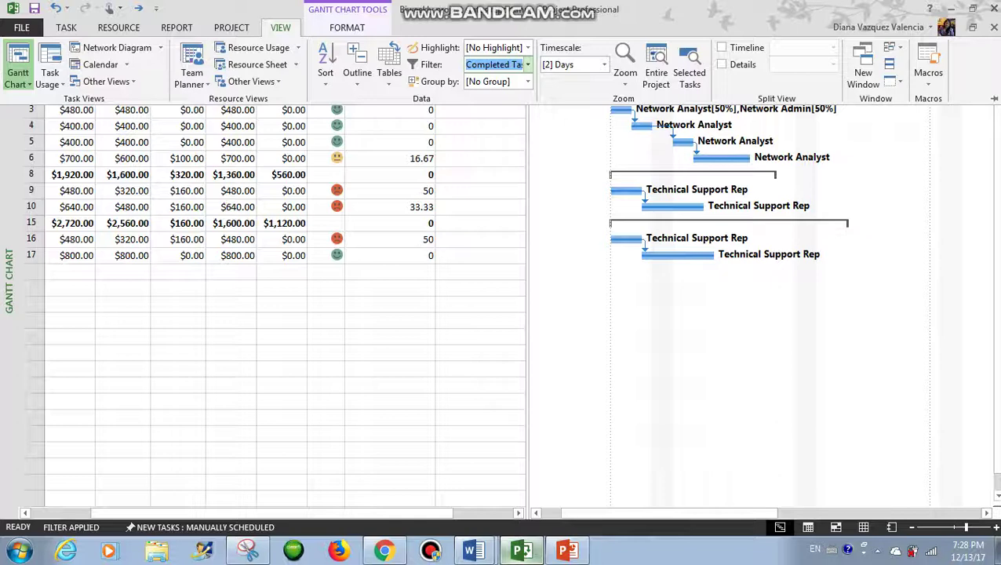
pyautogui.press('Escape')
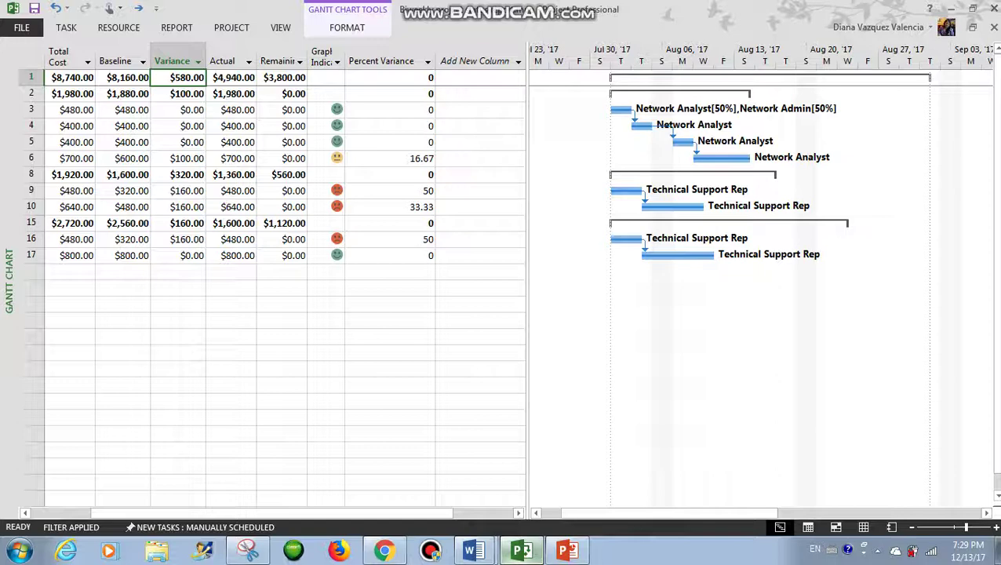
pyautogui.click(298, 61)
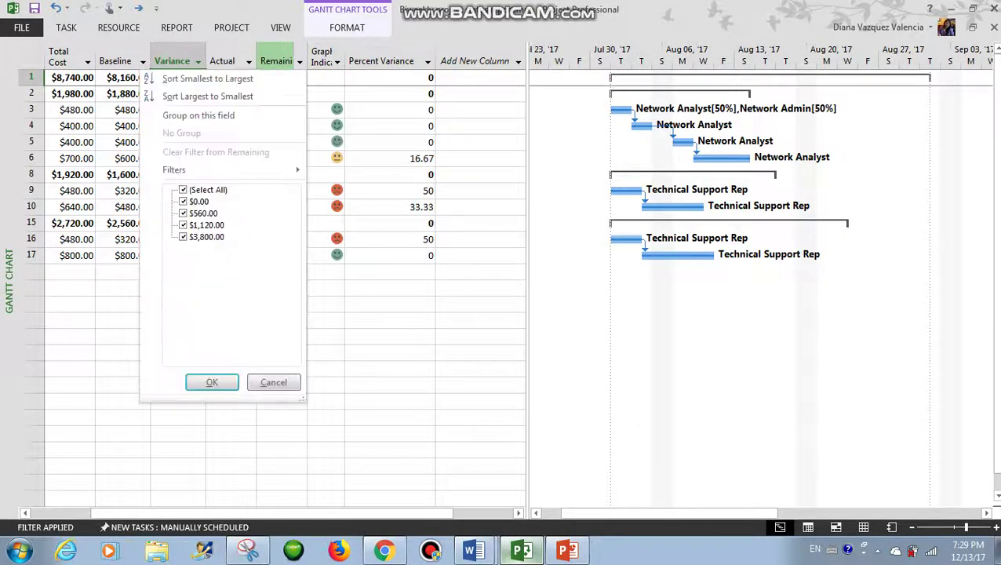
pyautogui.press('Escape')
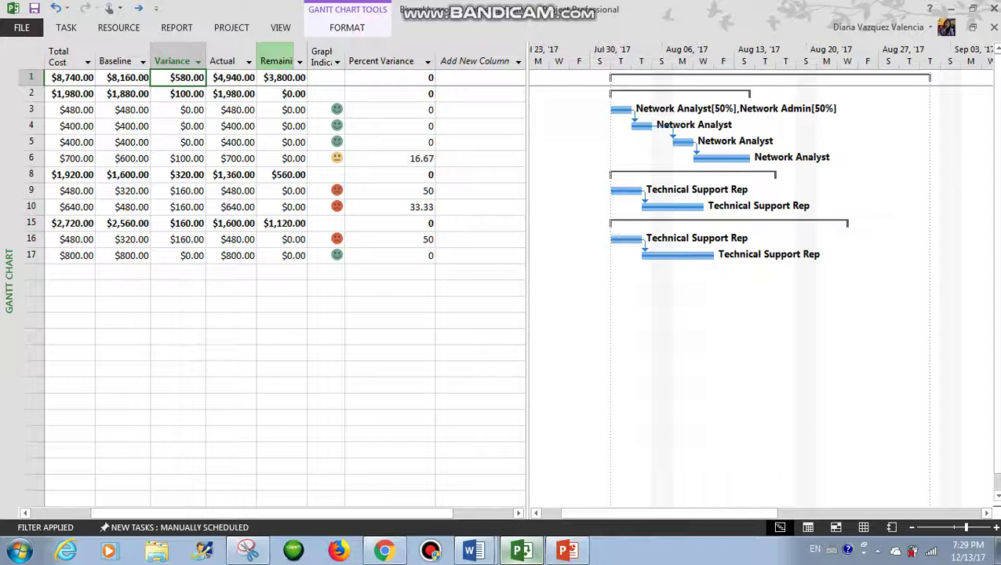
# - Bring the Task Name column into view and widen the table area to include the cost and graphical indicator columns
pyautogui.click(70, 93)
pyautogui.press('Left')
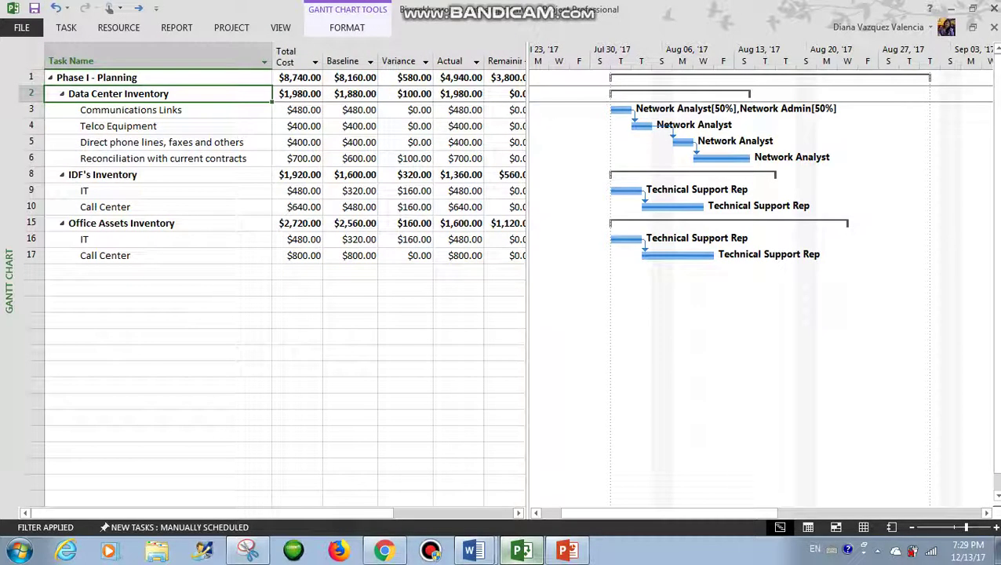
pyautogui.moveTo(527, 282); pyautogui.dragTo(640, 282)
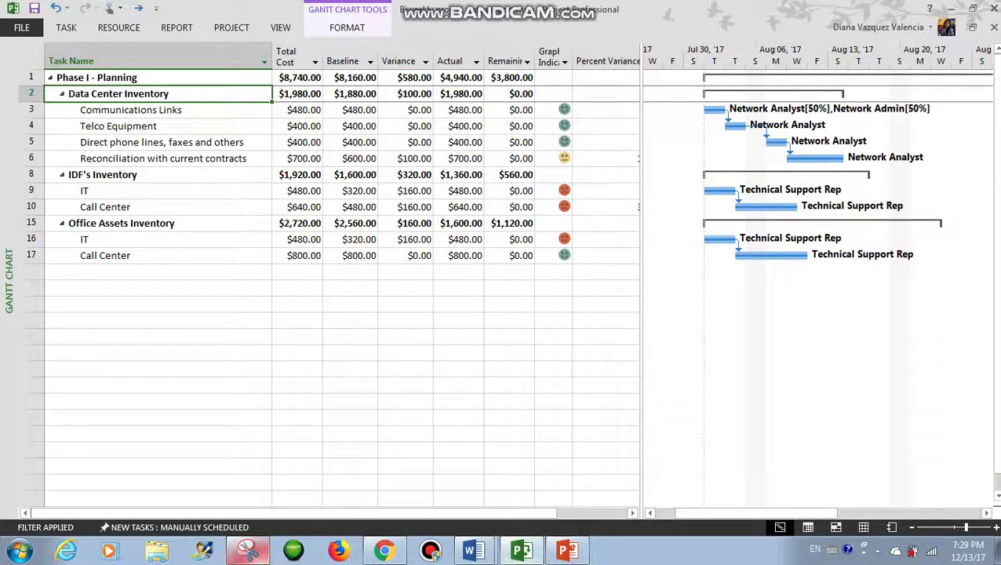
# - Capture the completed tasks table with Snipping Tool, including the headers from Task Name through the graphical indicator column
pyautogui.click(248, 549)
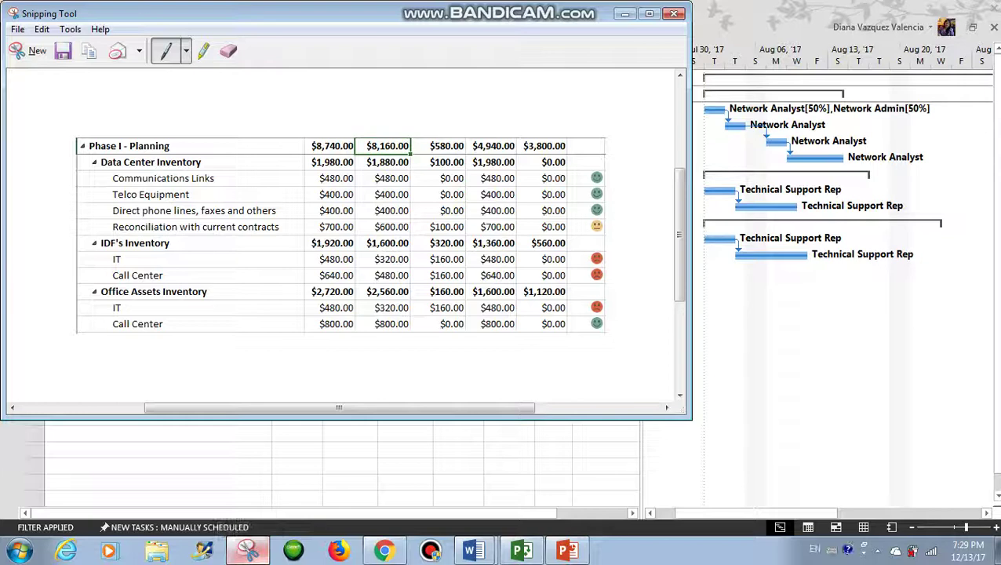
pyautogui.click(31, 50)
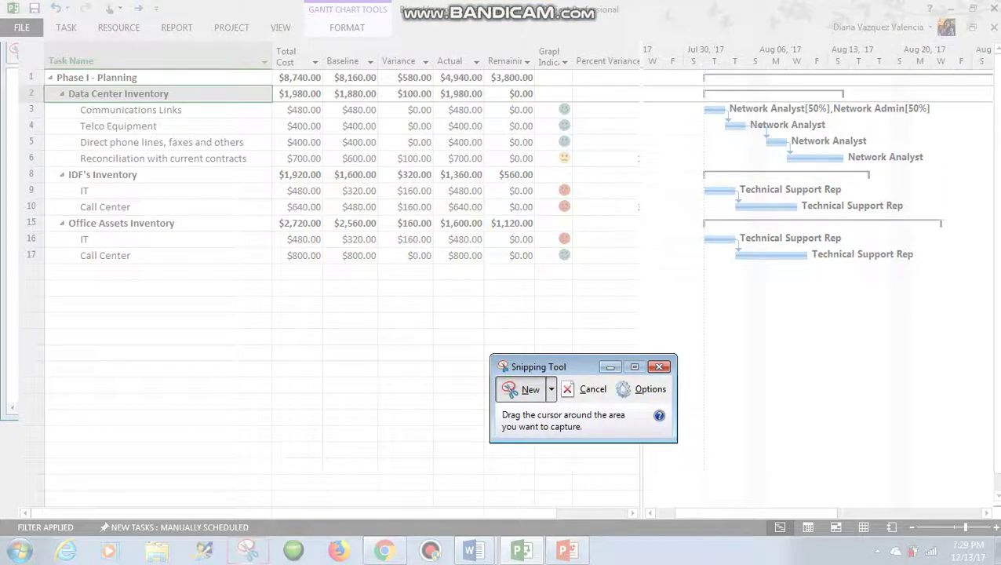
pyautogui.moveTo(44, 67); pyautogui.dragTo(69, 90)
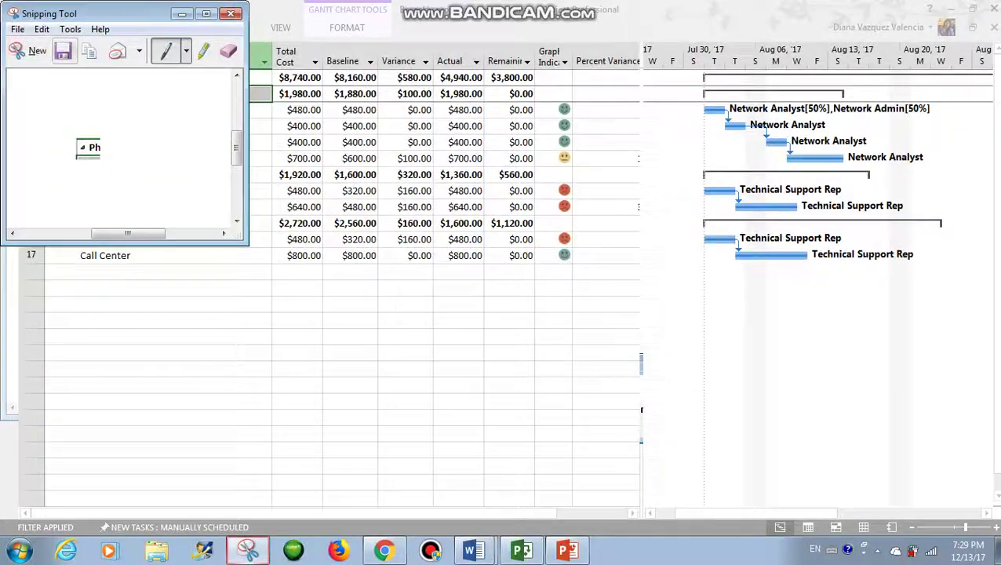
pyautogui.click(31, 50)
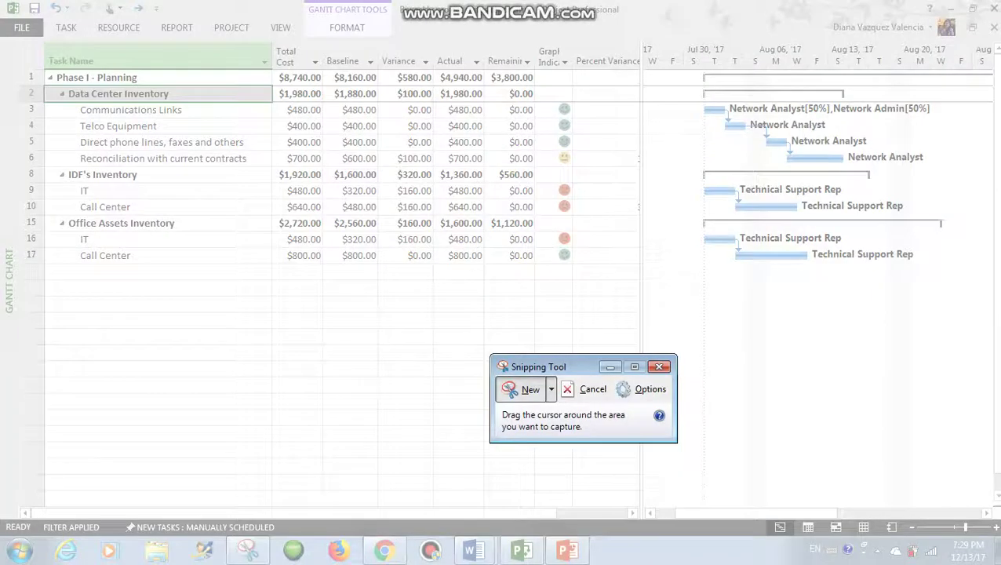
pyautogui.moveTo(44, 41); pyautogui.dragTo(573, 265)
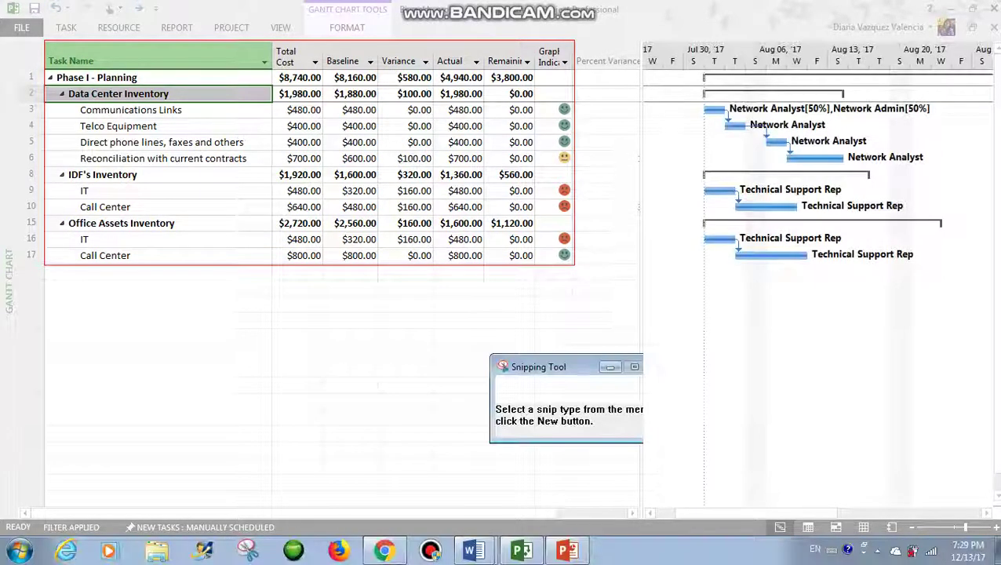
# - Copy the captured table and paste it on a new line under Completed Tasks in New Bi Weekly status report with project.docx in Word
pyautogui.click(41, 29)
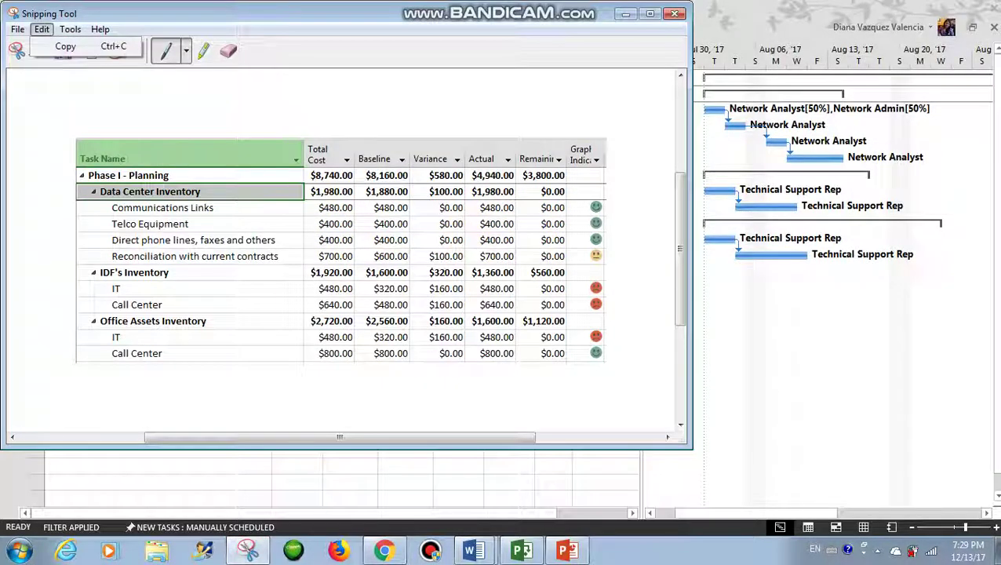
pyautogui.click(55, 46)
pyautogui.click(473, 551)
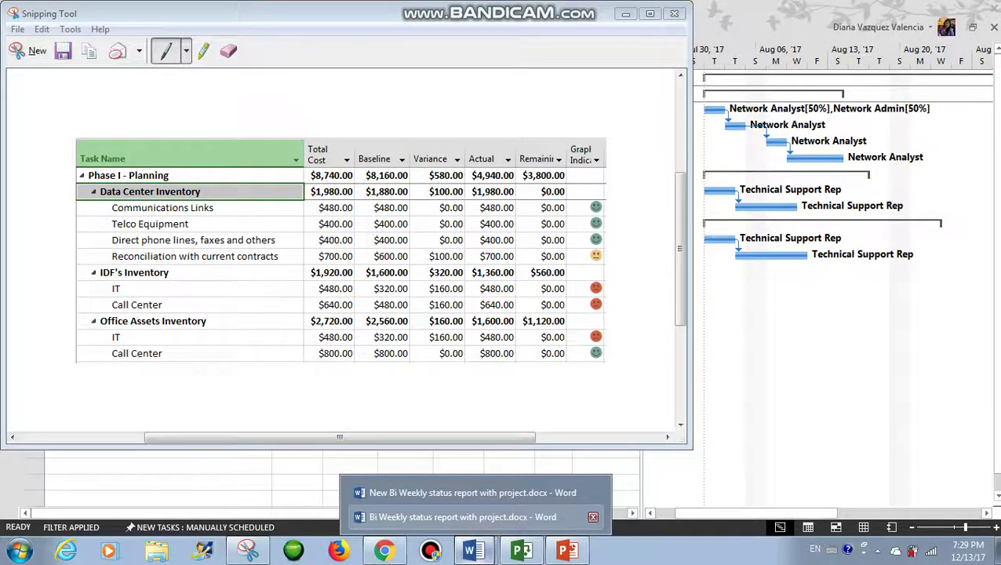
pyautogui.click(470, 492)
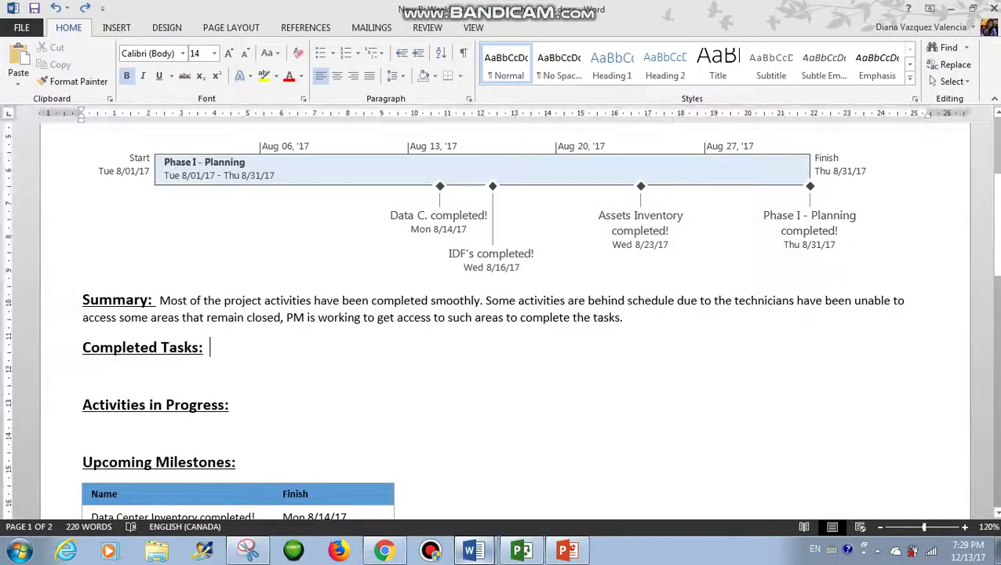
pyautogui.press('Return')
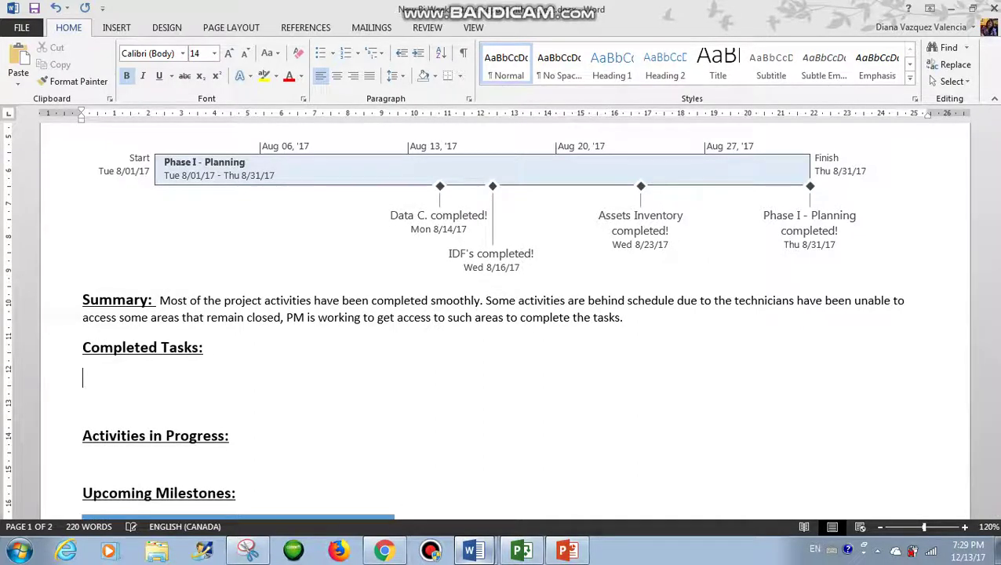
pyautogui.click(18, 78)
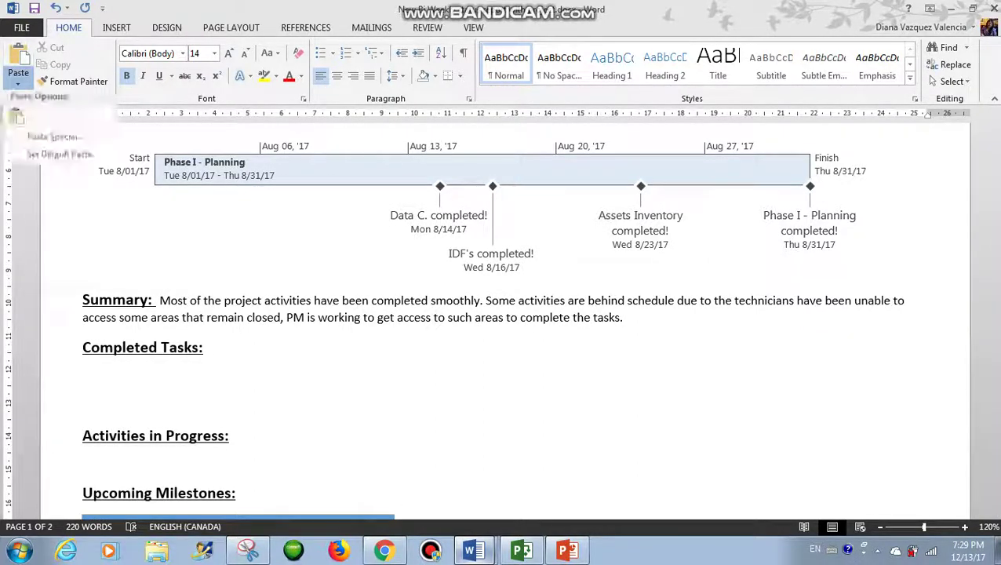
pyautogui.click(50, 139)
pyautogui.click(18, 59)
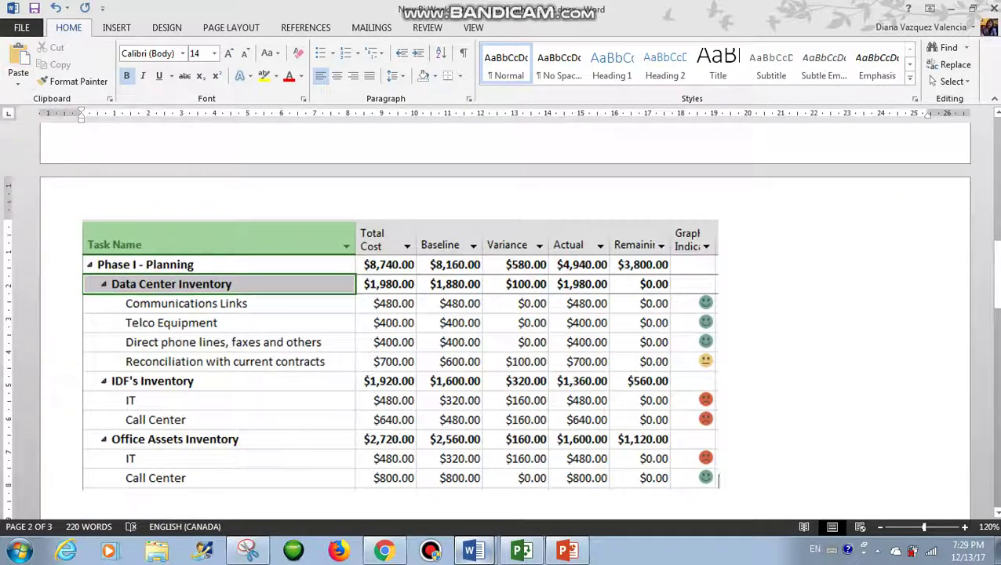
# - Shrink the pasted completed tasks picture proportionally until it fits on the first page beneath the Completed Tasks heading
pyautogui.click(399, 354)
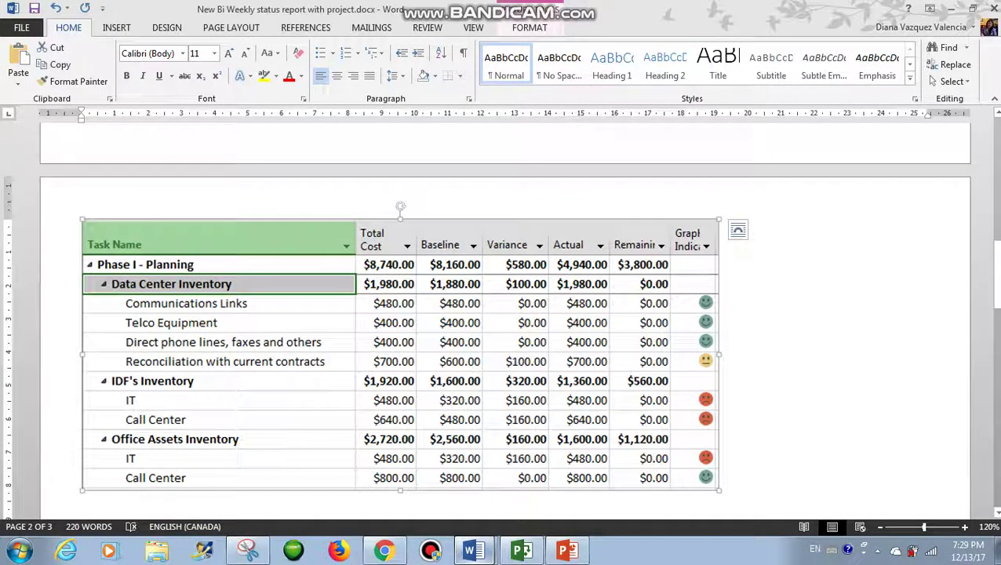
pyautogui.moveTo(718, 490); pyautogui.dragTo(667, 468)
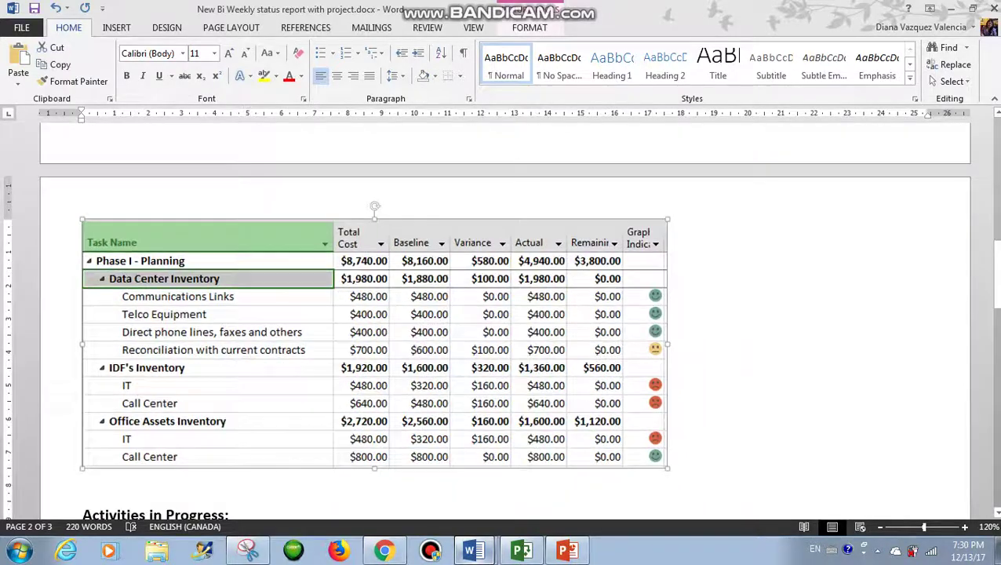
pyautogui.moveTo(667, 468); pyautogui.dragTo(599, 438)
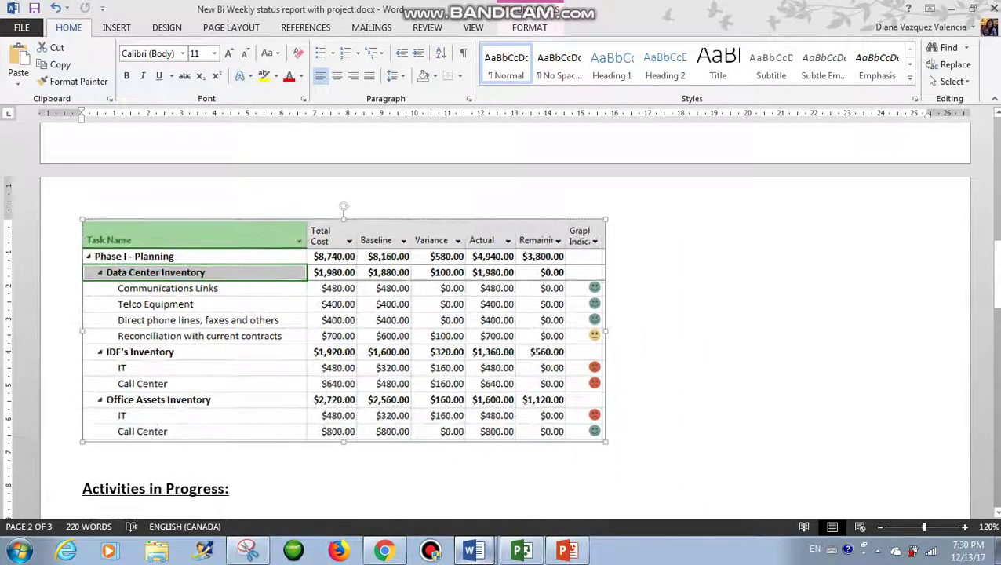
pyautogui.scroll(6, 502, 320)
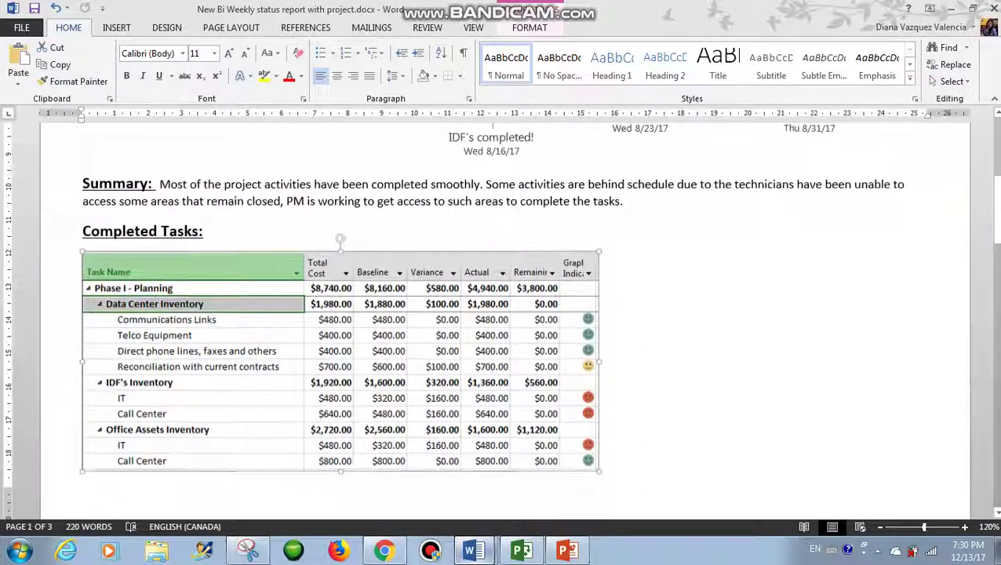
pyautogui.scroll(-6, 502, 314)
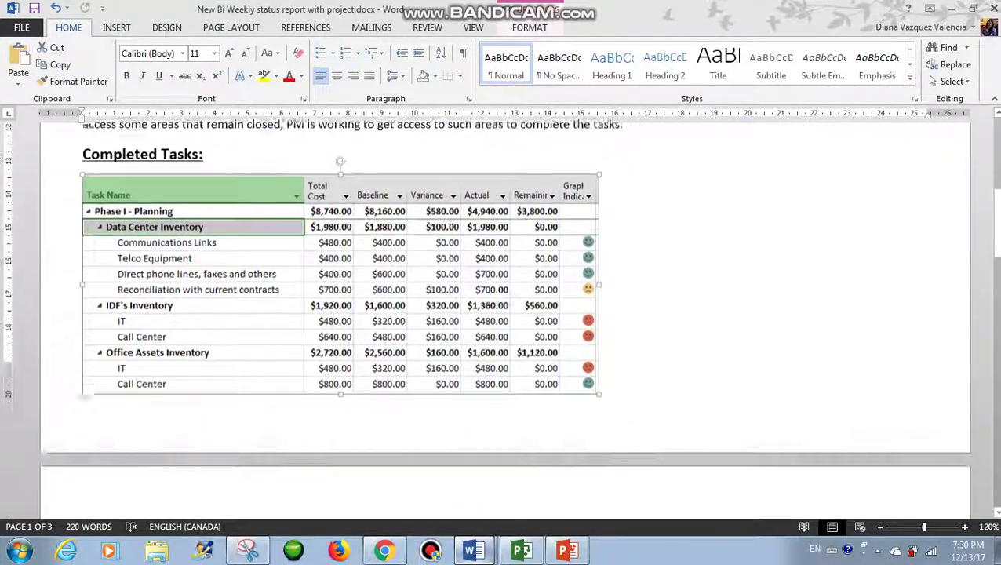
pyautogui.scroll(-5, 502, 319)
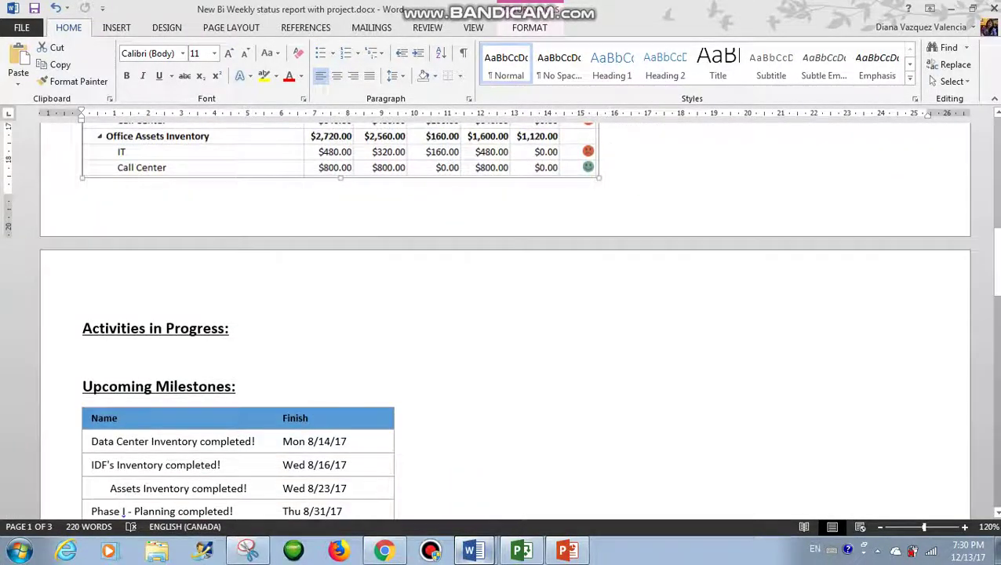
# - Switch to Project and filter the Gantt chart by In Progress Tasks
pyautogui.moveTo(522, 550)
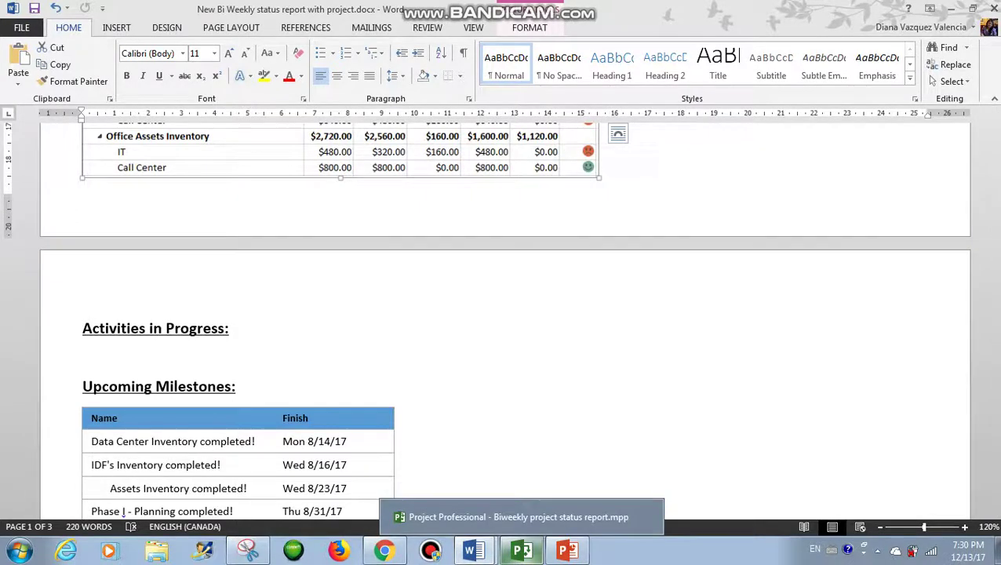
pyautogui.click(521, 549)
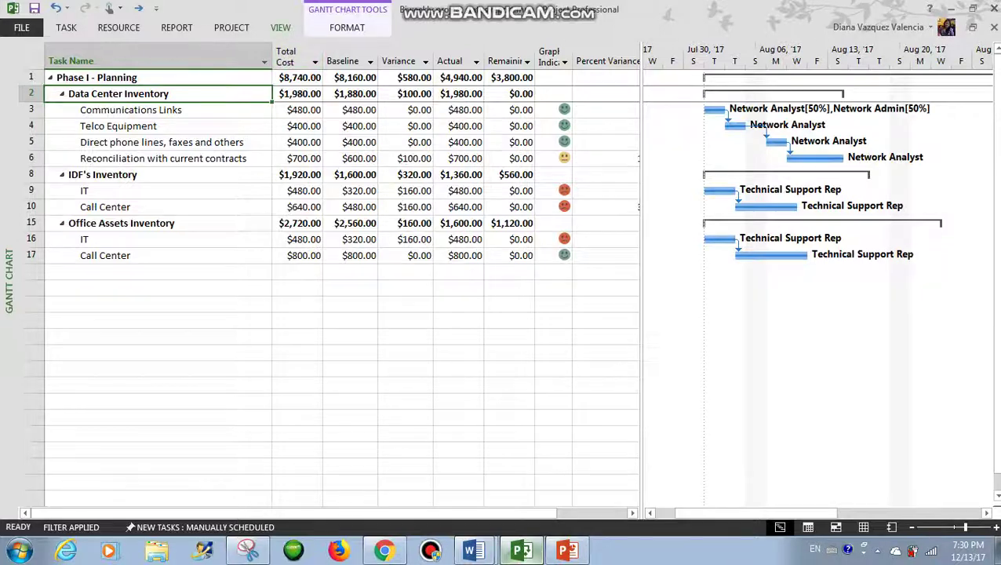
pyautogui.click(279, 27)
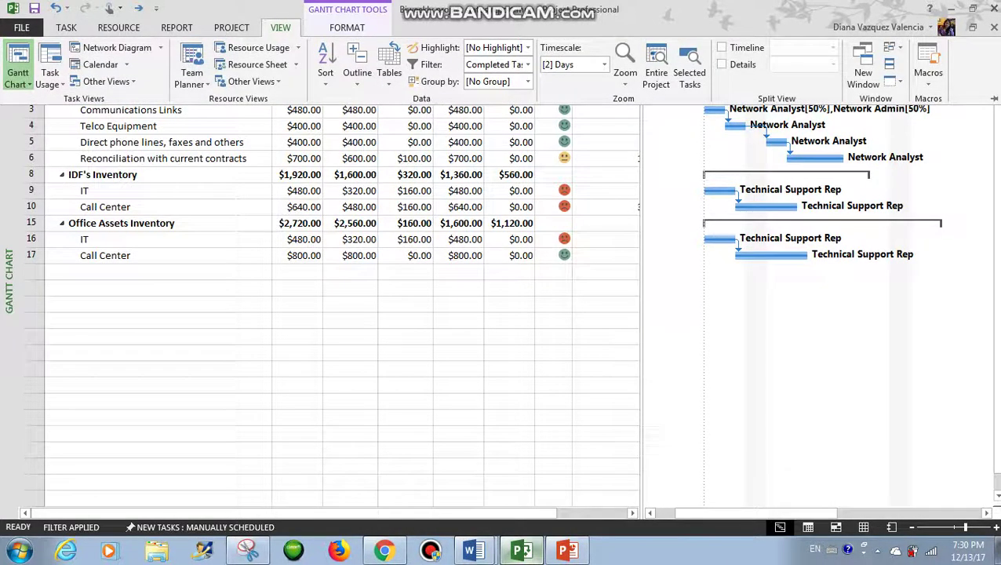
pyautogui.click(528, 64)
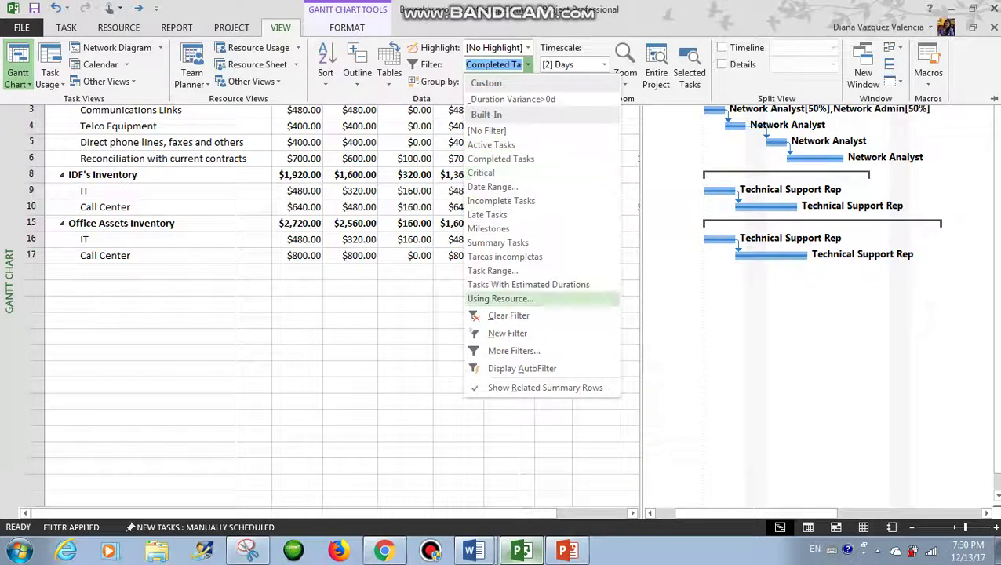
pyautogui.click(514, 350)
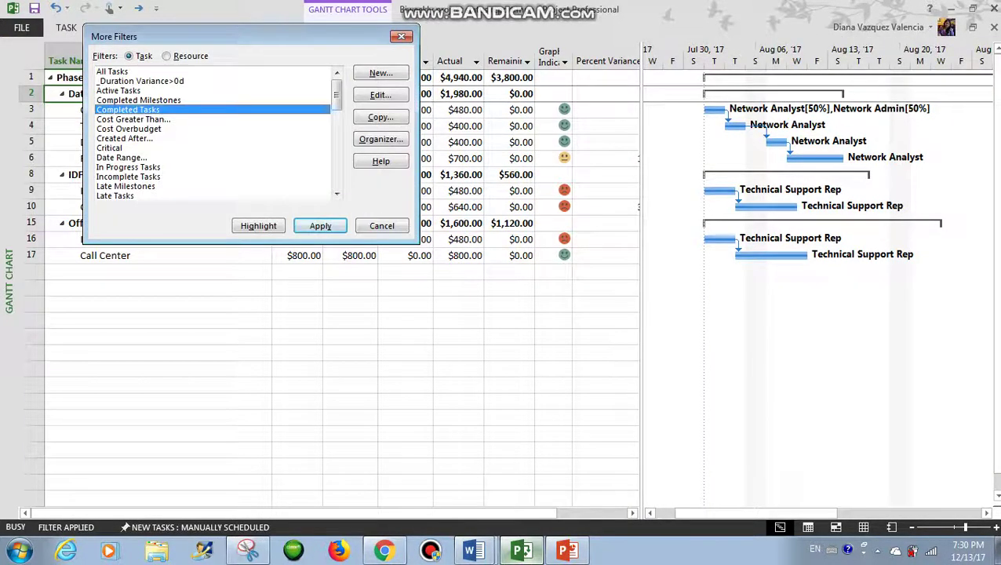
pyautogui.click(160, 167)
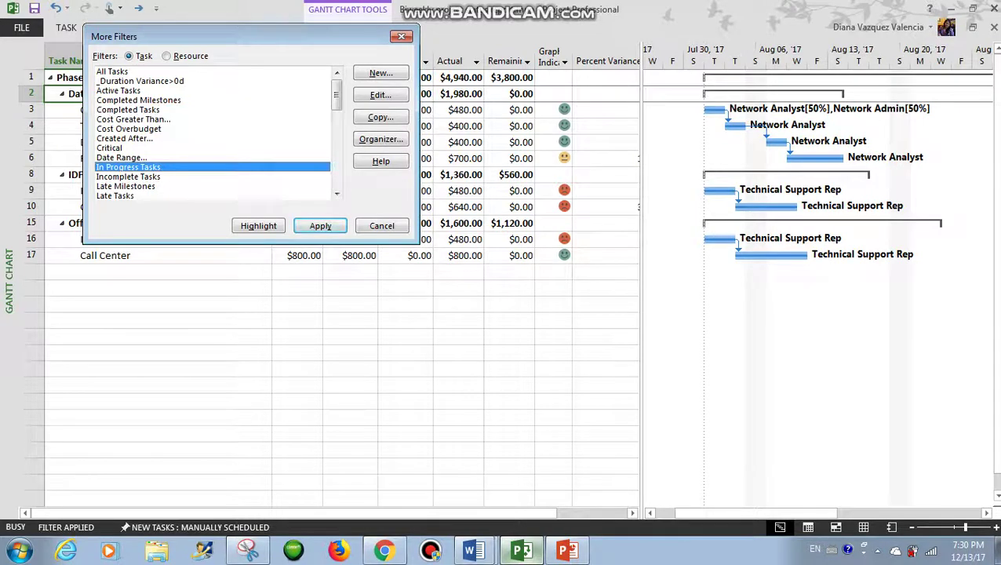
pyautogui.click(320, 225)
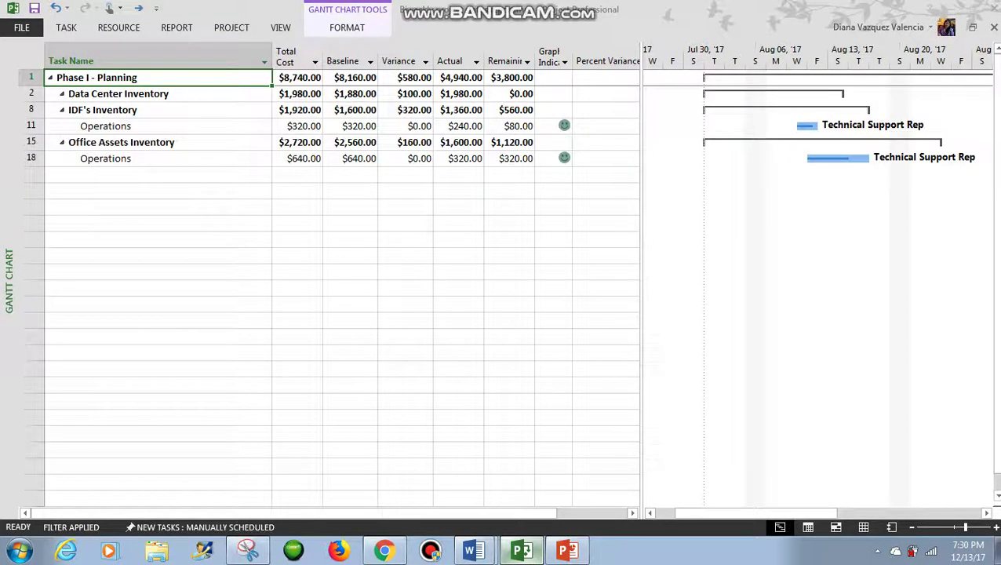
# - Capture the in-progress tasks table with Snipping Tool, from the Task Name header through the graphical indicator column, and copy the snip
pyautogui.click(248, 550)
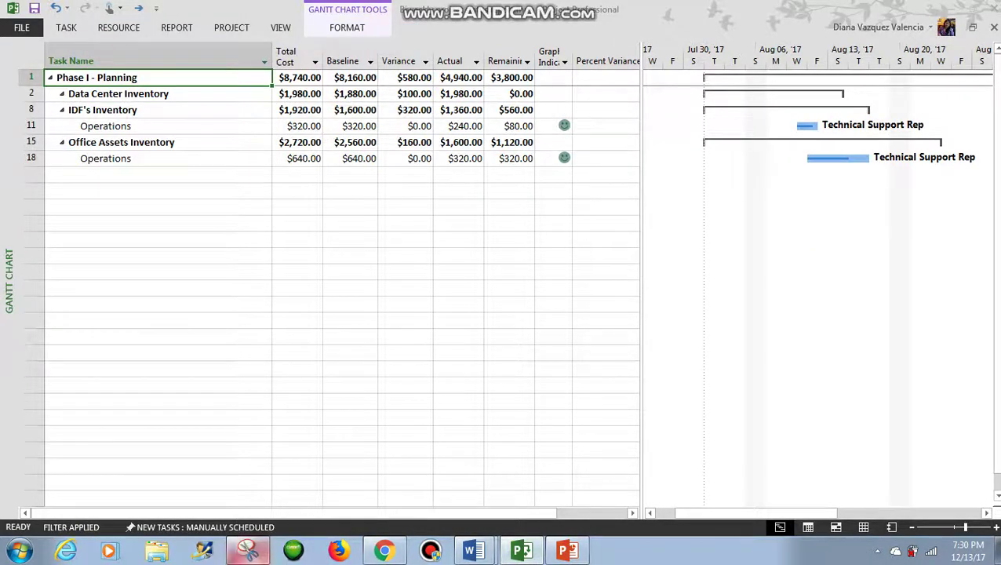
pyautogui.click(32, 50)
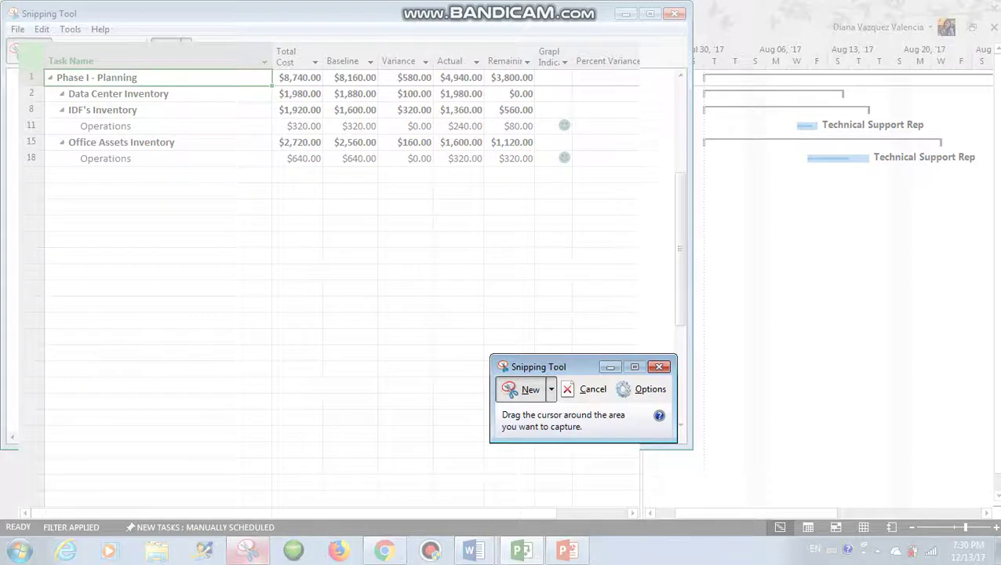
pyautogui.moveTo(44, 41); pyautogui.dragTo(572, 168)
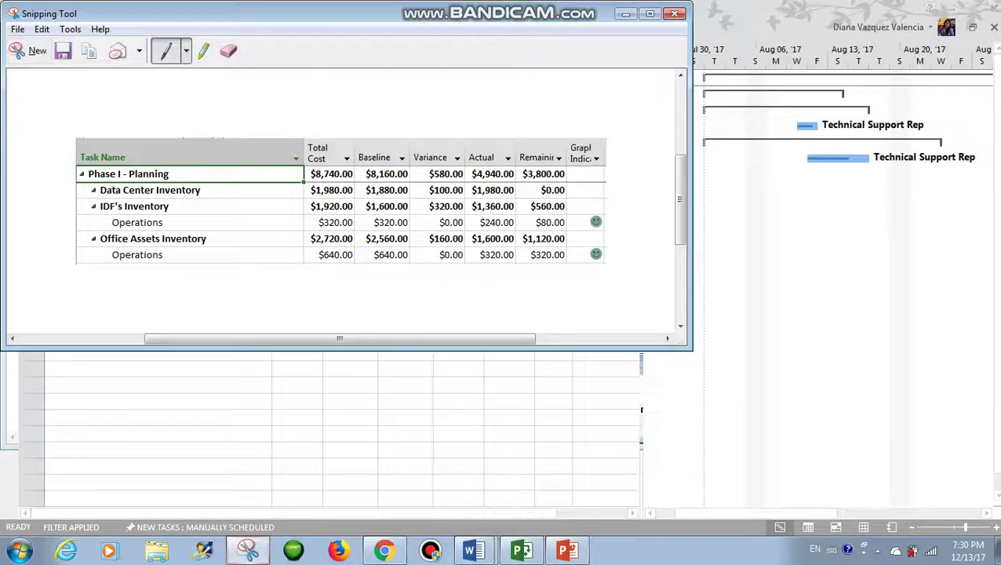
pyautogui.click(41, 29)
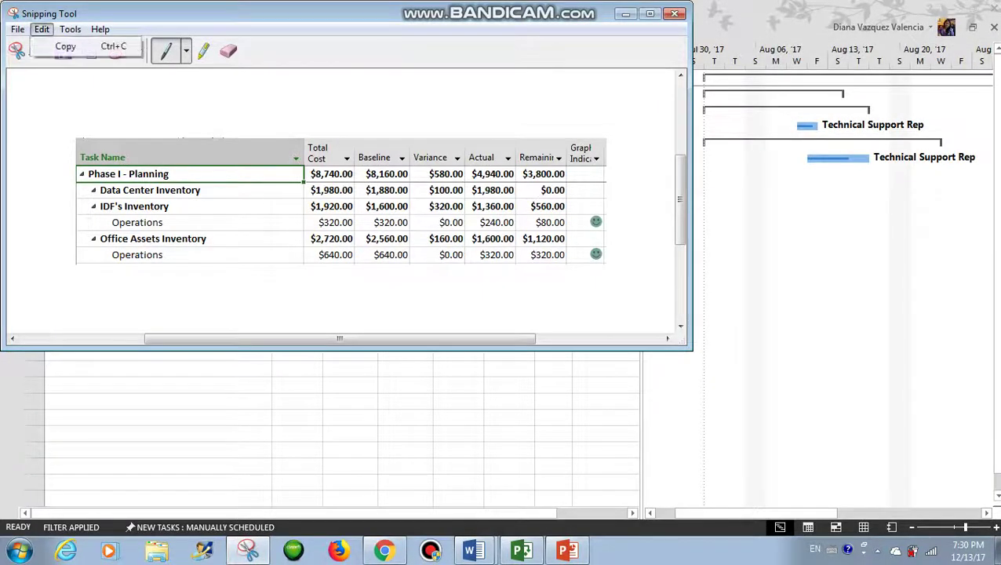
pyautogui.click(65, 46)
# - Paste the snip under Activities in Progress in New Bi Weekly status report with project.docx in Word and left-align it
pyautogui.moveTo(473, 551)
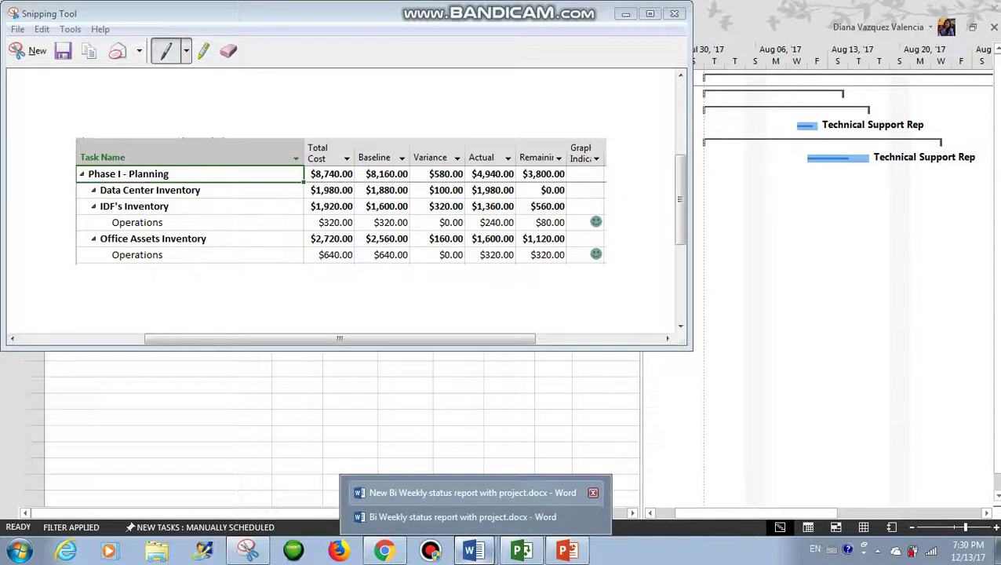
pyautogui.click(463, 492)
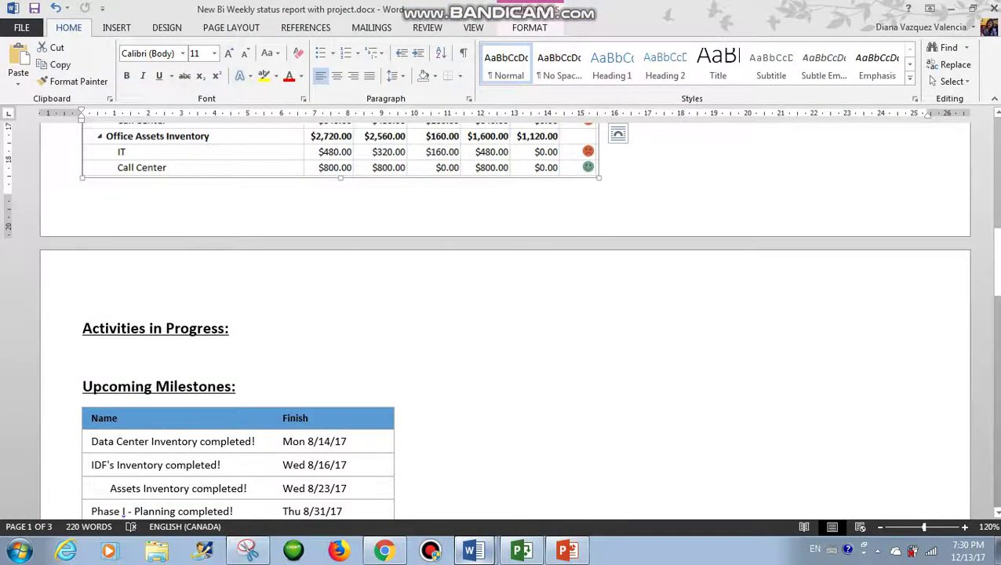
pyautogui.click(505, 356)
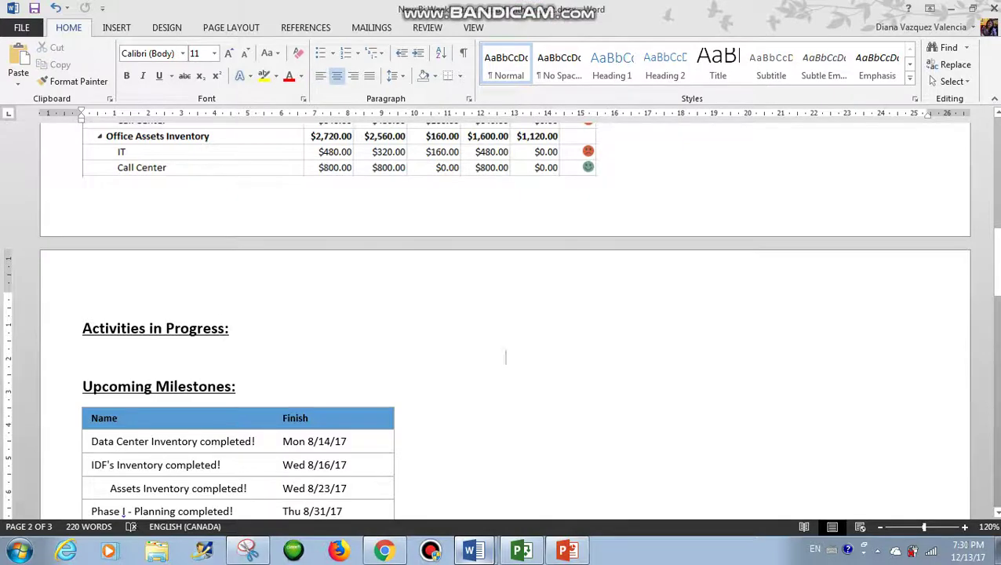
pyautogui.hotkey('ctrl', 'v')
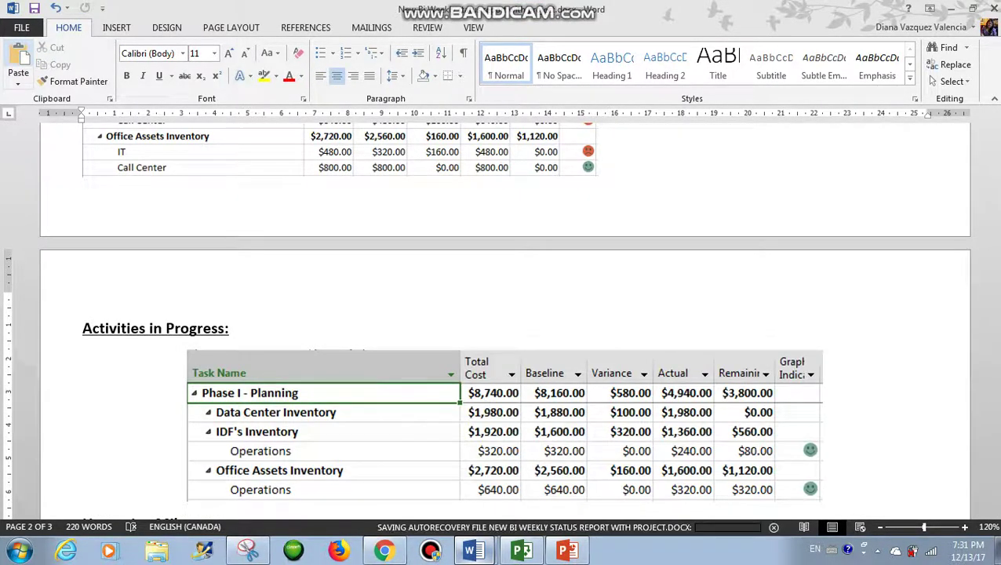
pyautogui.click(321, 75)
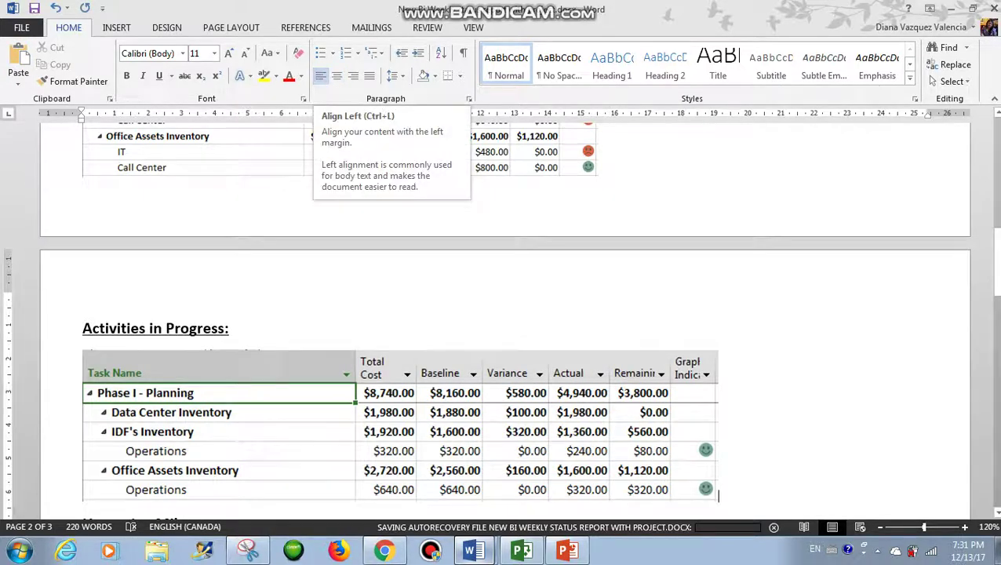
pyautogui.scroll(-6, 502, 314)
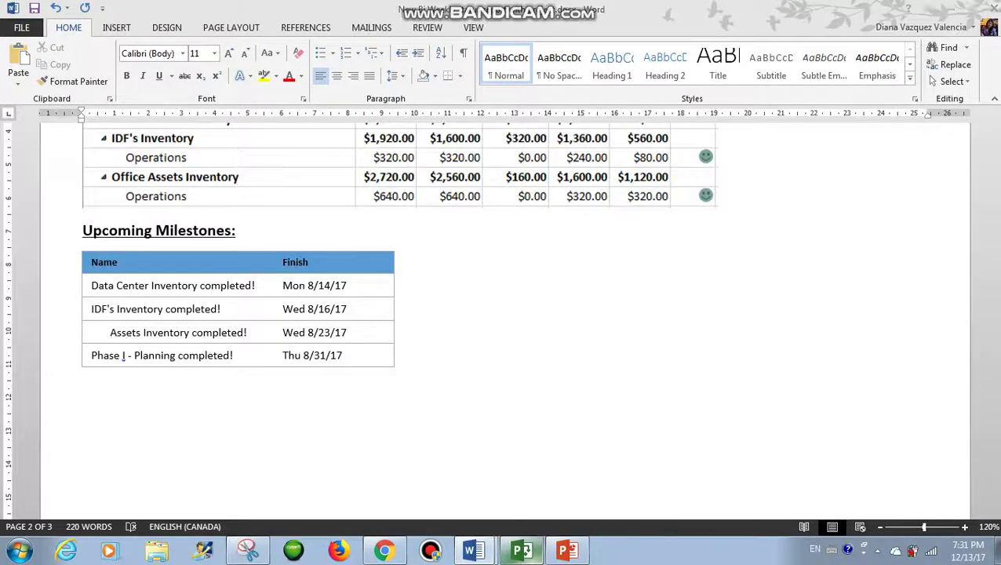
# - Switch to Project and filter the Gantt chart by Milestones Due This Month
pyautogui.click(522, 550)
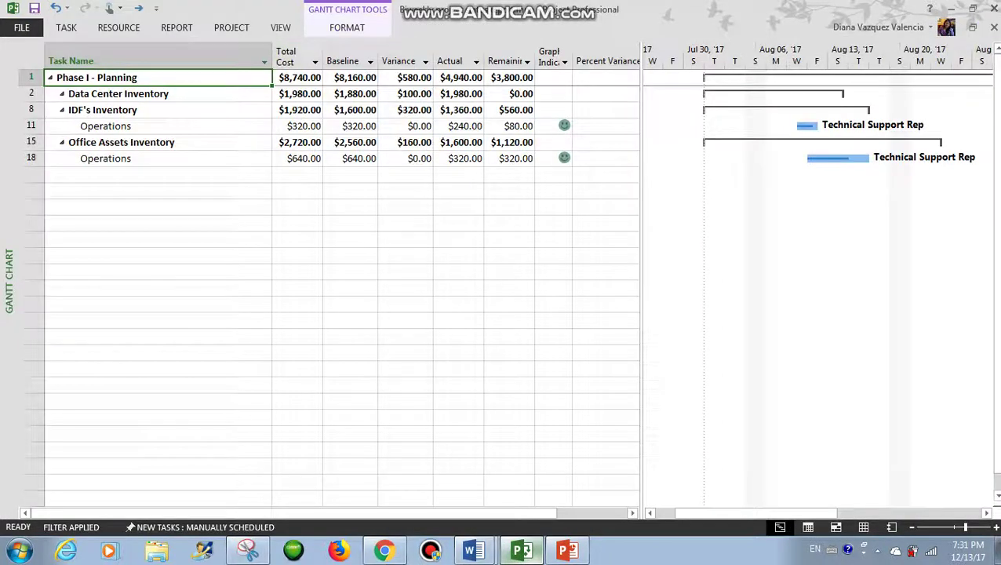
pyautogui.click(280, 27)
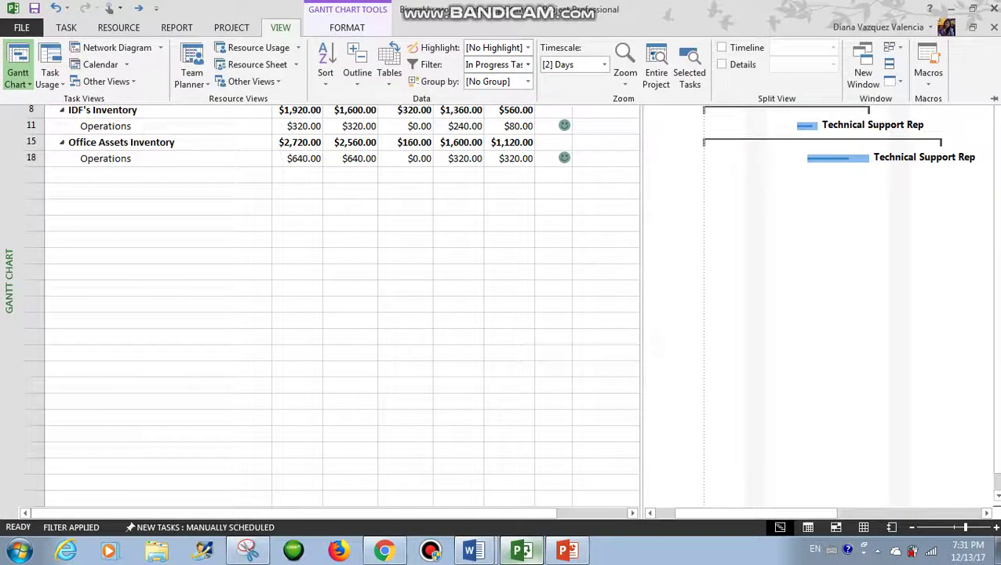
pyautogui.click(527, 65)
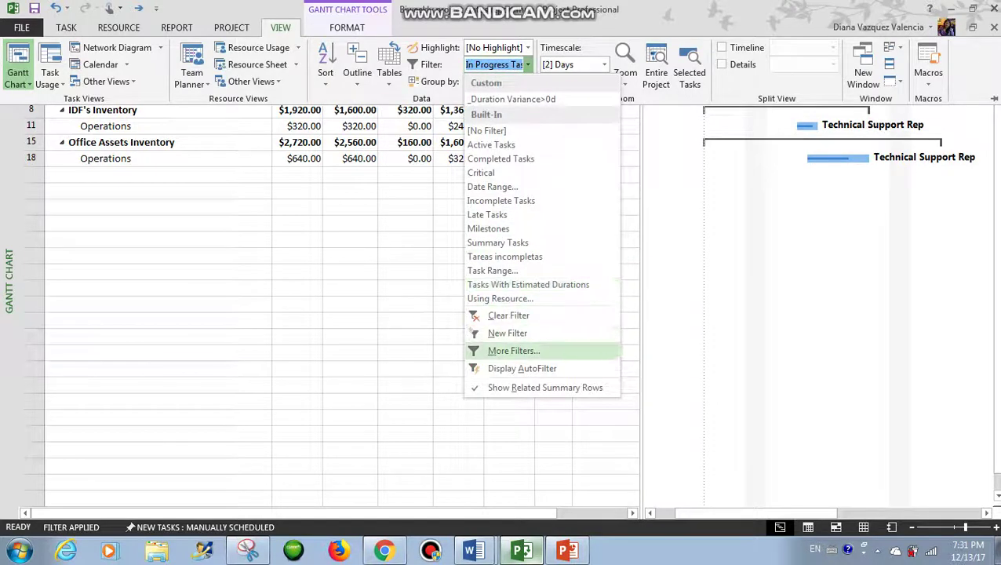
pyautogui.click(514, 350)
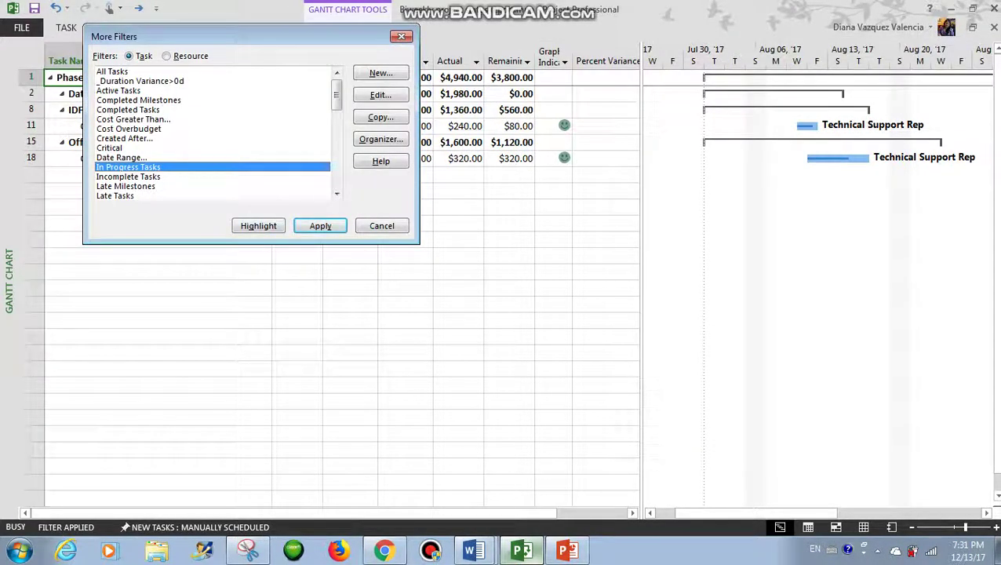
pyautogui.click(336, 194)
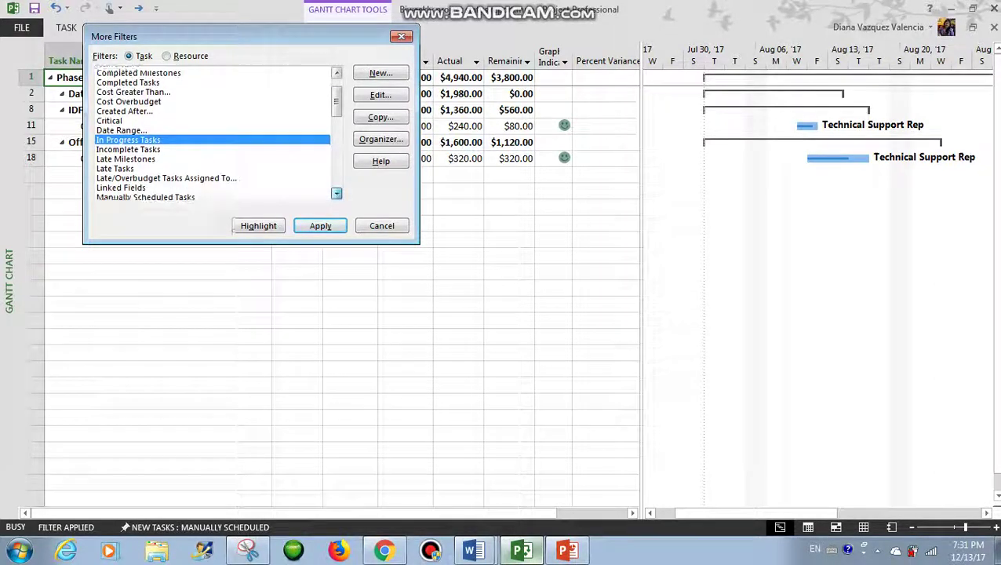
pyautogui.click(336, 193)
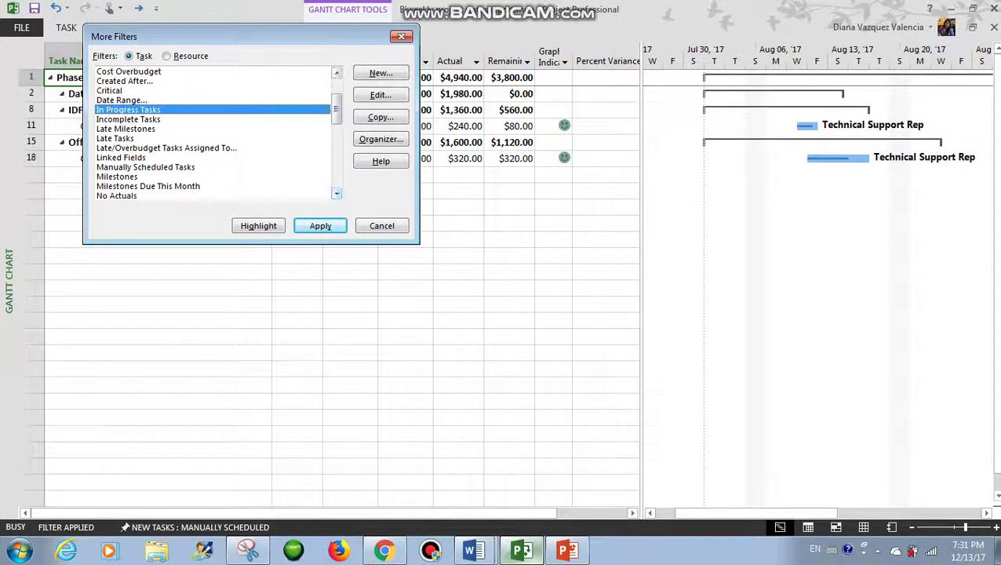
pyautogui.click(147, 186)
pyautogui.click(320, 225)
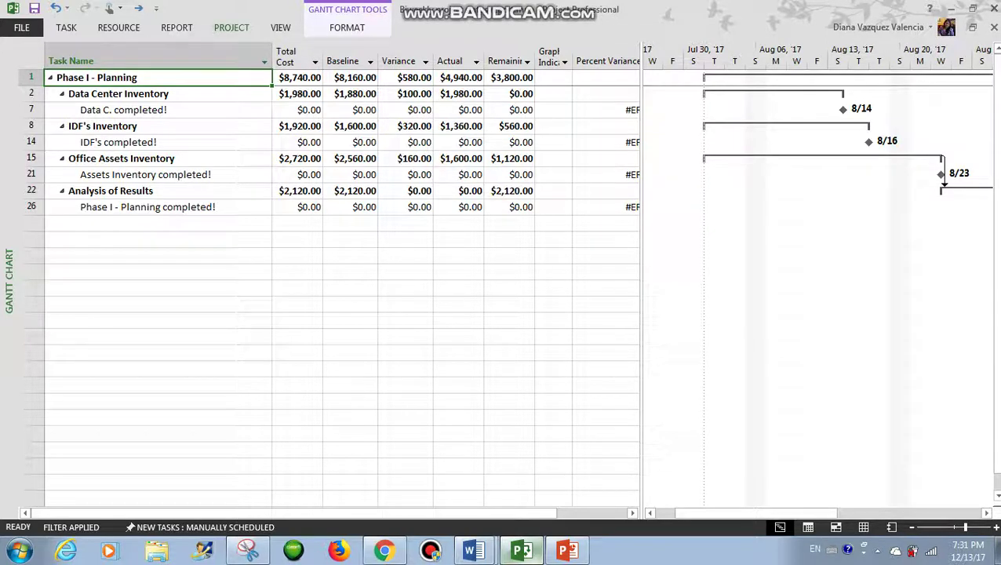
# - Open the in-progress Milestone Report and select the description line above the Milestones Up Next table
pyautogui.click(176, 27)
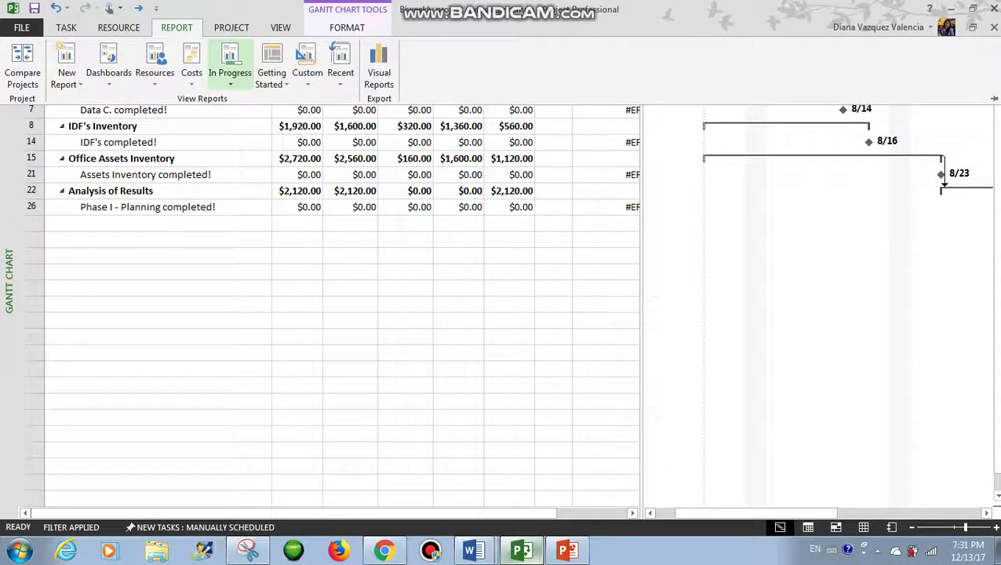
pyautogui.click(230, 72)
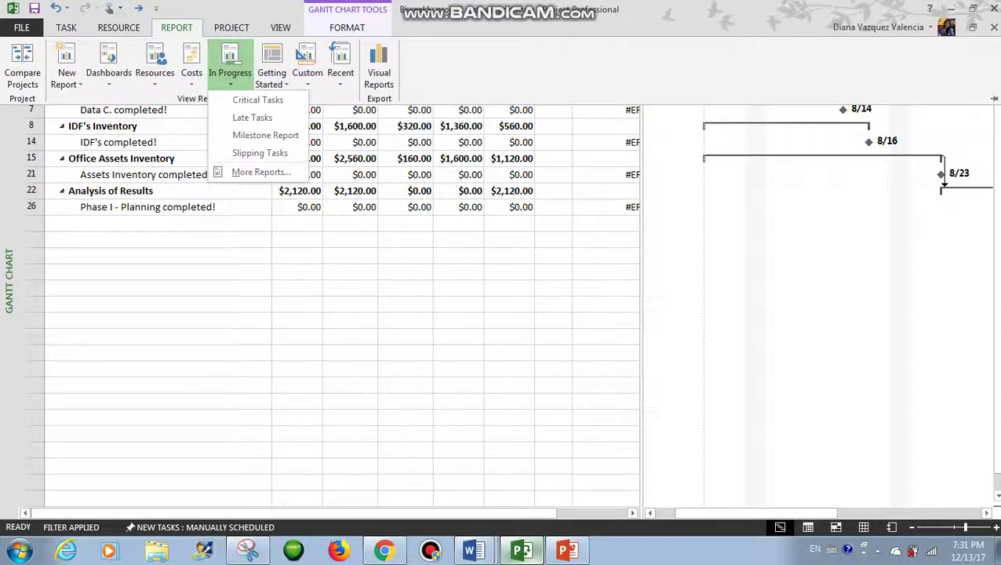
pyautogui.click(265, 135)
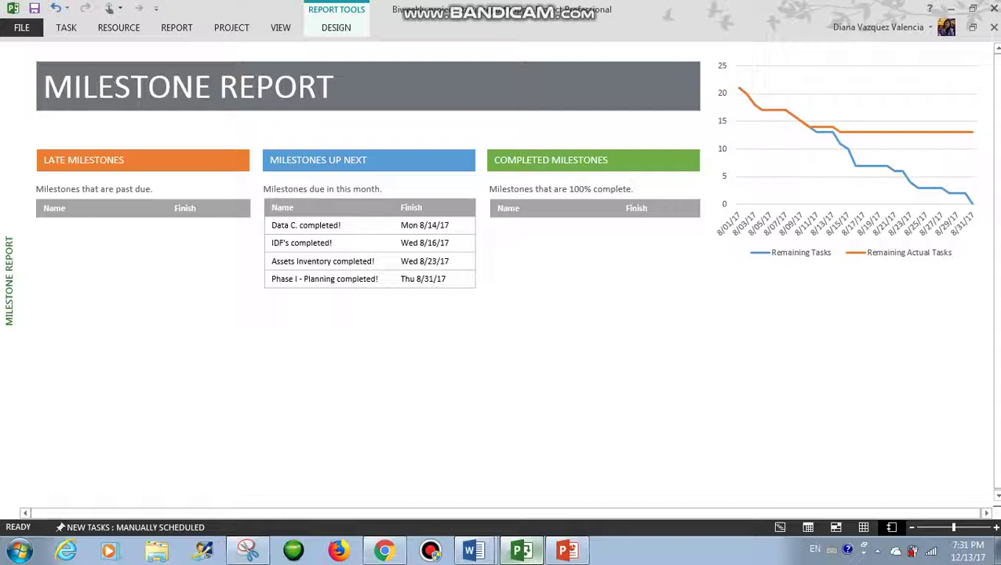
pyautogui.moveTo(264, 189); pyautogui.dragTo(383, 189)
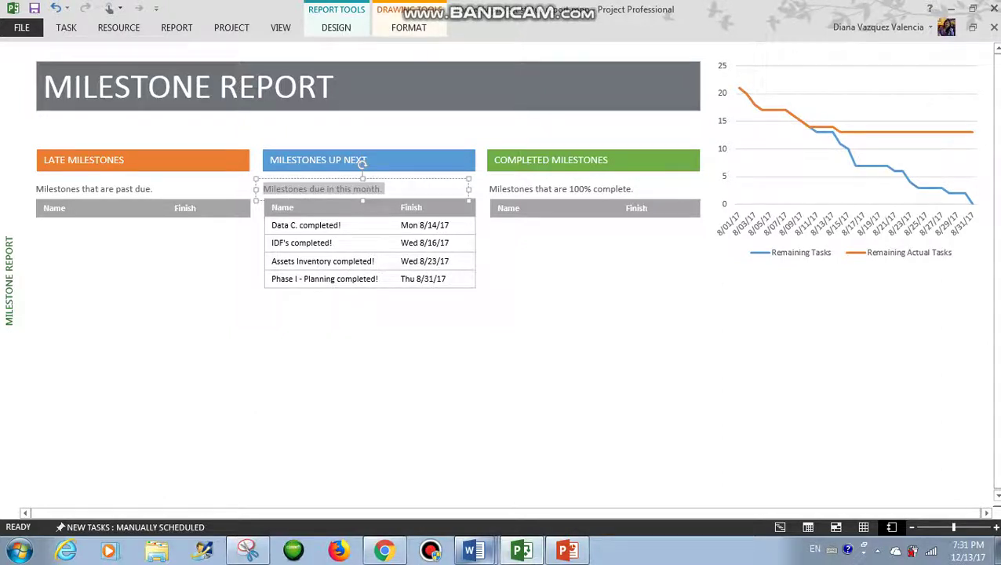
# - In New Bi Weekly status report with project.docx in Word, delete the blank lines between the Upcoming Milestones table and the Updates to Risk log heading
pyautogui.moveTo(473, 550)
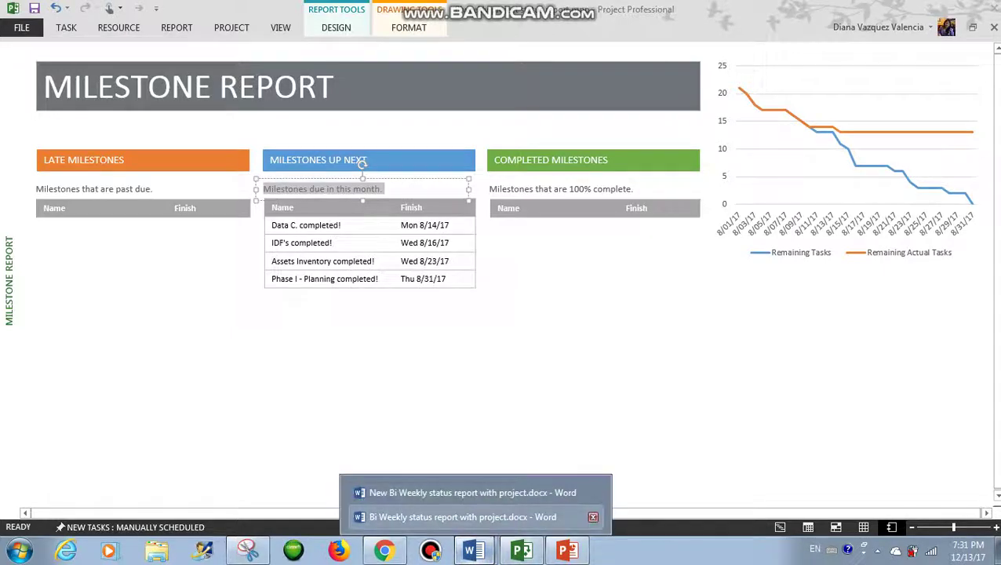
pyautogui.click(472, 493)
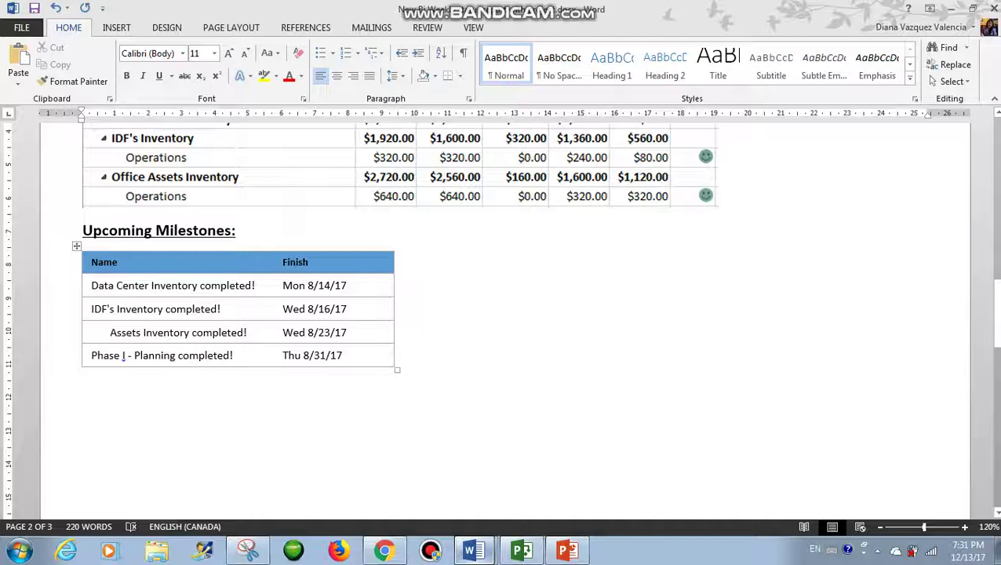
pyautogui.scroll(-4, 502, 313)
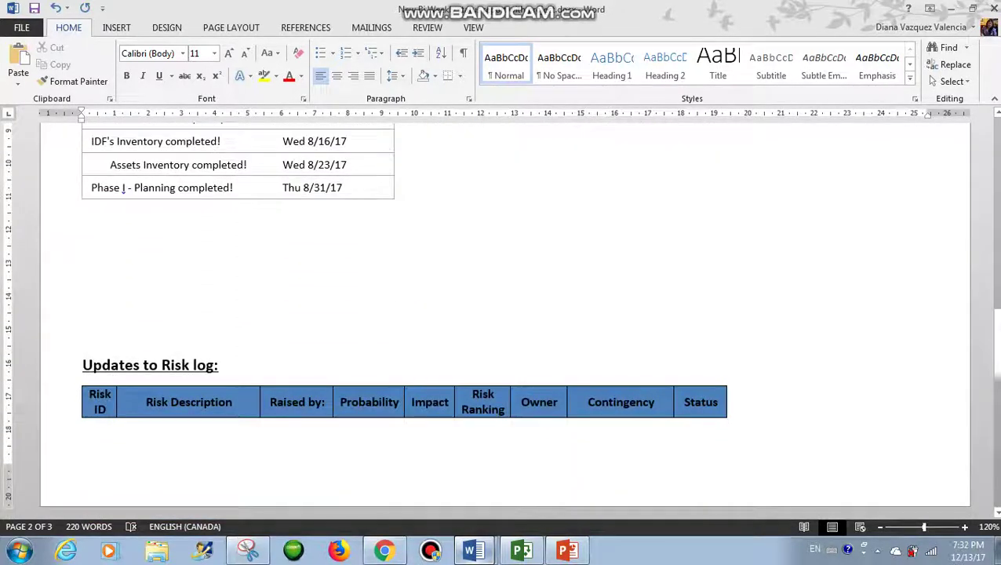
pyautogui.scroll(-3, 502, 314)
pyautogui.scroll(2, 501, 314)
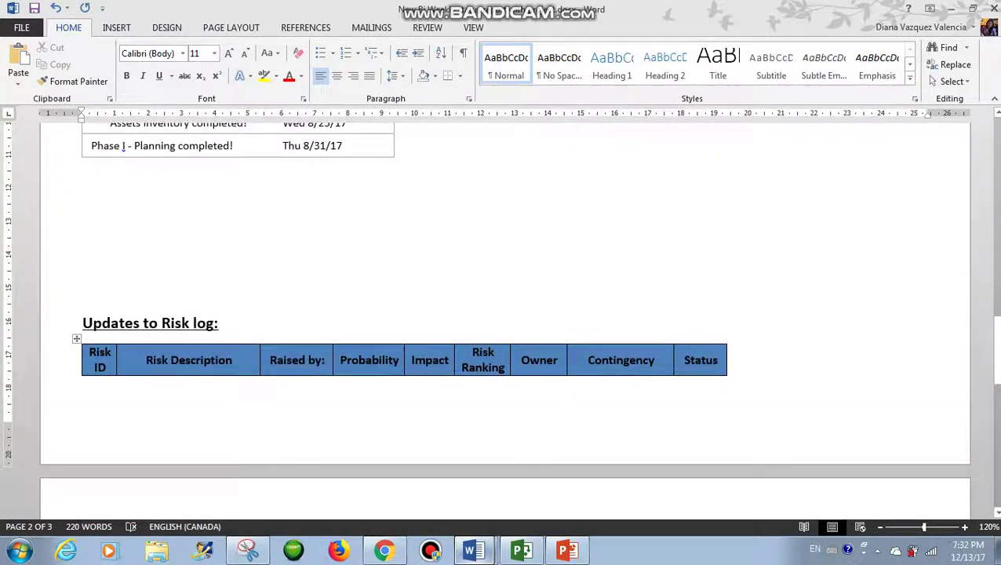
pyautogui.click(83, 166)
pyautogui.press('Delete')
pyautogui.press('Delete')
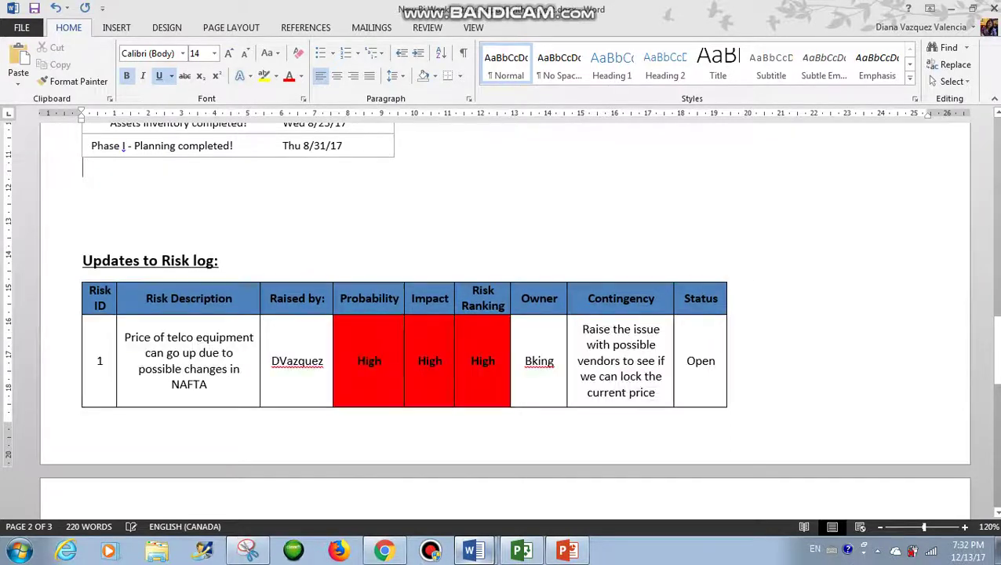
pyautogui.hotkey('ctrl', 'z')
pyautogui.hotkey('ctrl', 'z')
pyautogui.hotkey('ctrl', 'z')
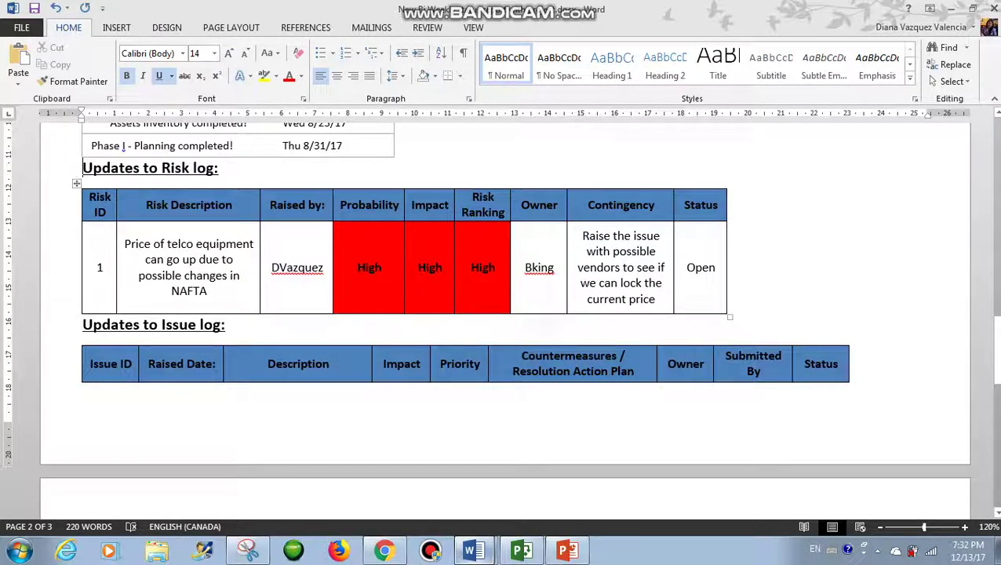
# - Shrink the Activities in Progress picture proportionally so that the issue log table fits on the second page
pyautogui.scroll(3, 502, 313)
pyautogui.scroll(5, 502, 313)
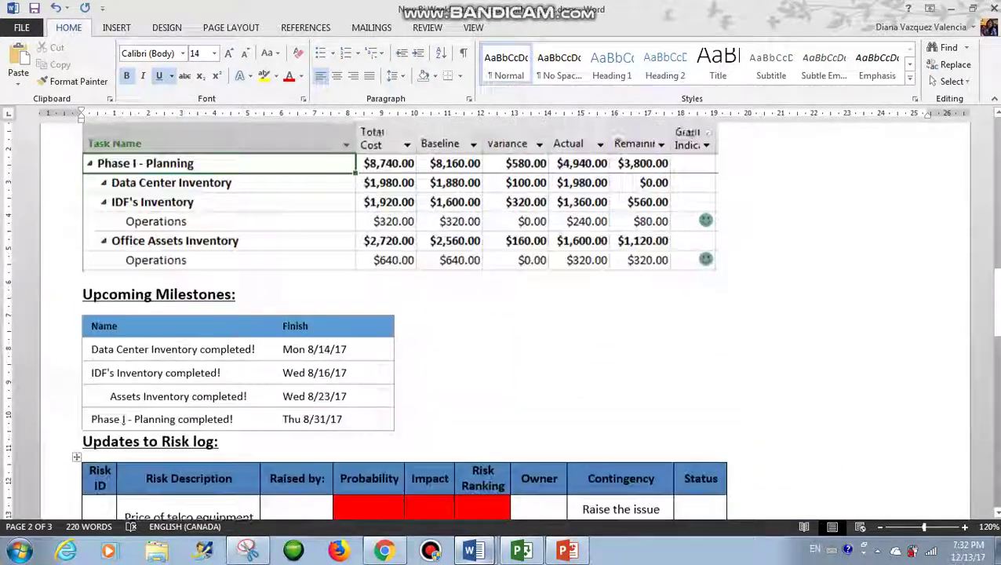
pyautogui.click(400, 300)
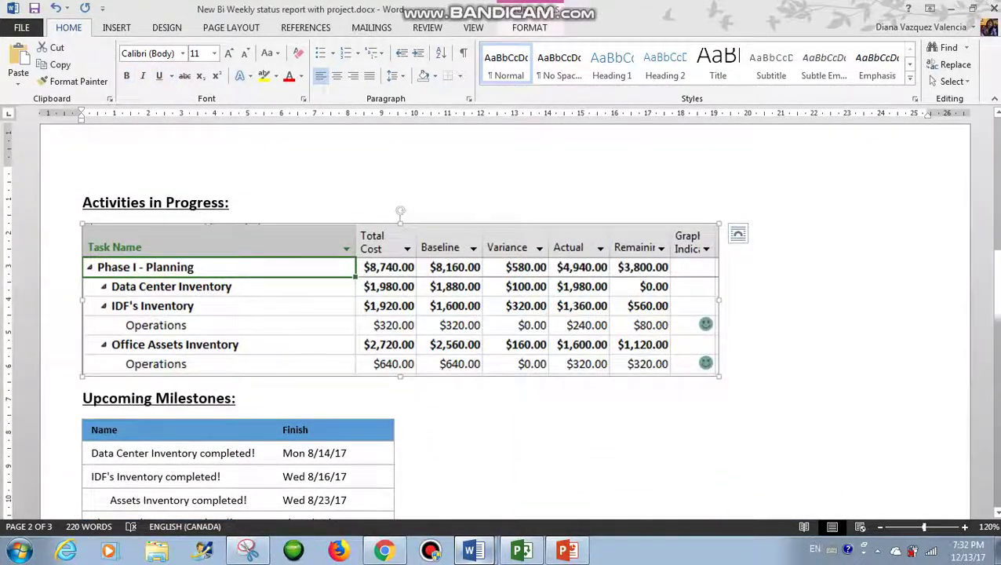
pyautogui.moveTo(719, 376); pyautogui.dragTo(666, 363)
pyautogui.scroll(-6, 501, 313)
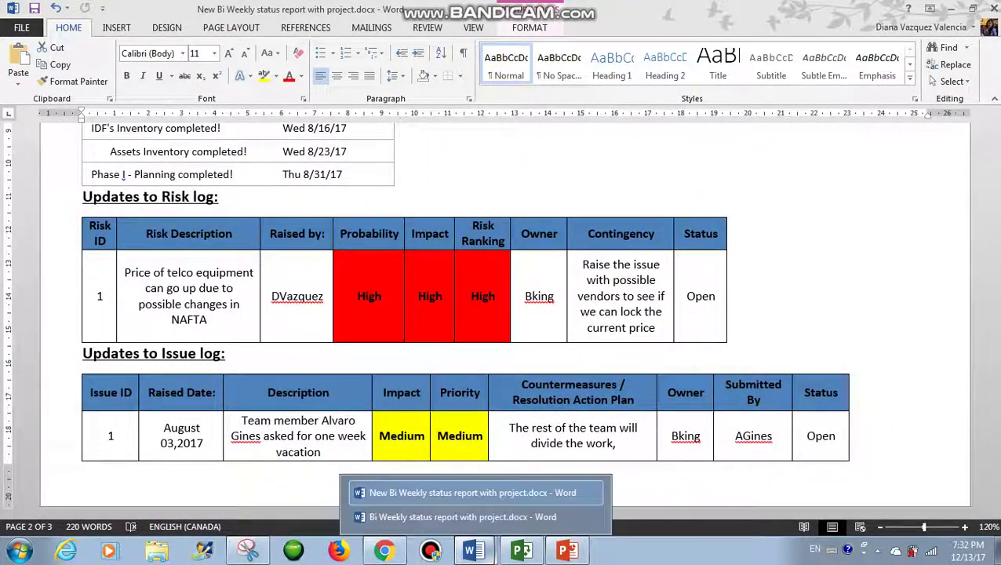
# - Switch to Chrome and open the Risk Log template from the Resources page of the project management website
pyautogui.moveTo(383, 550)
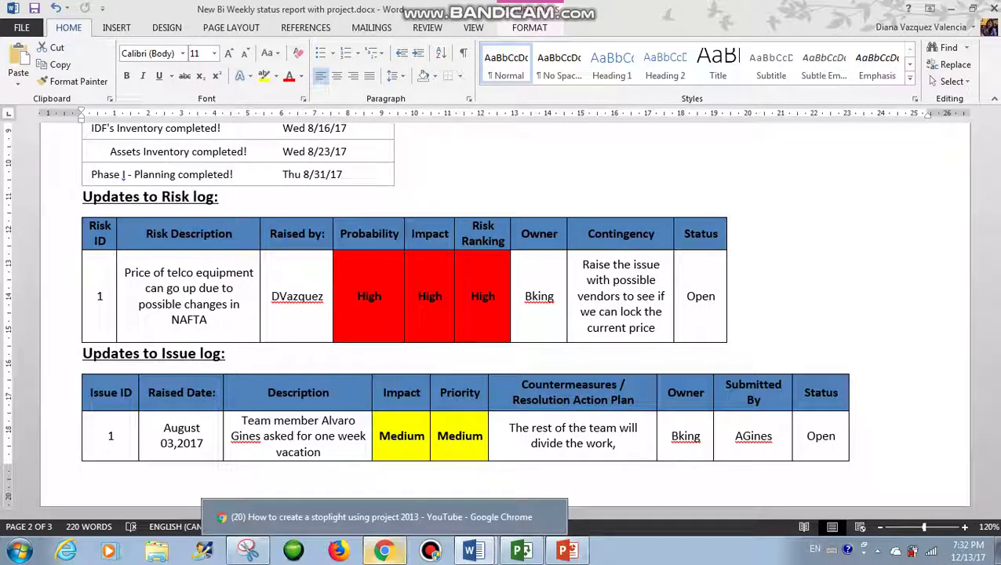
pyautogui.click(383, 516)
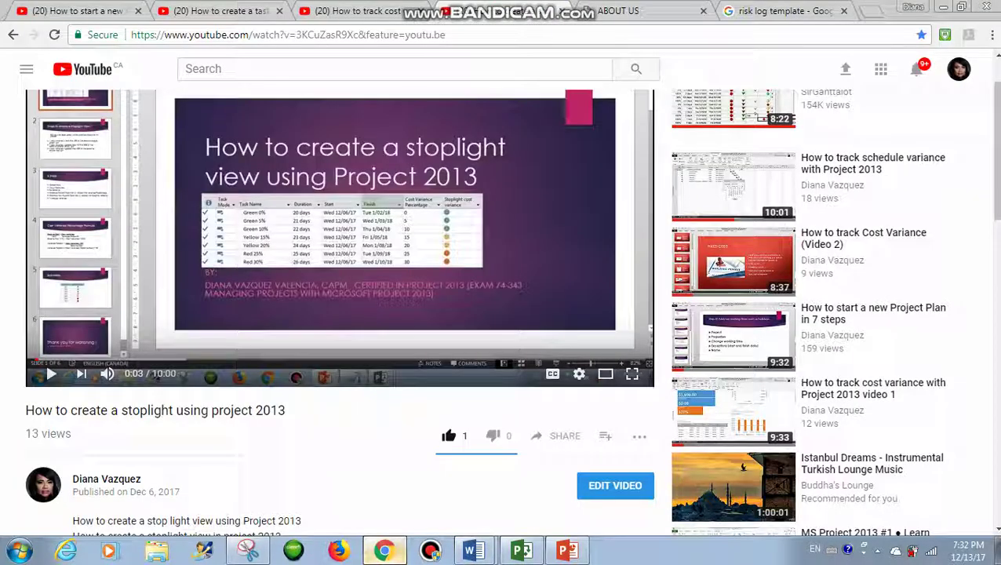
pyautogui.click(627, 11)
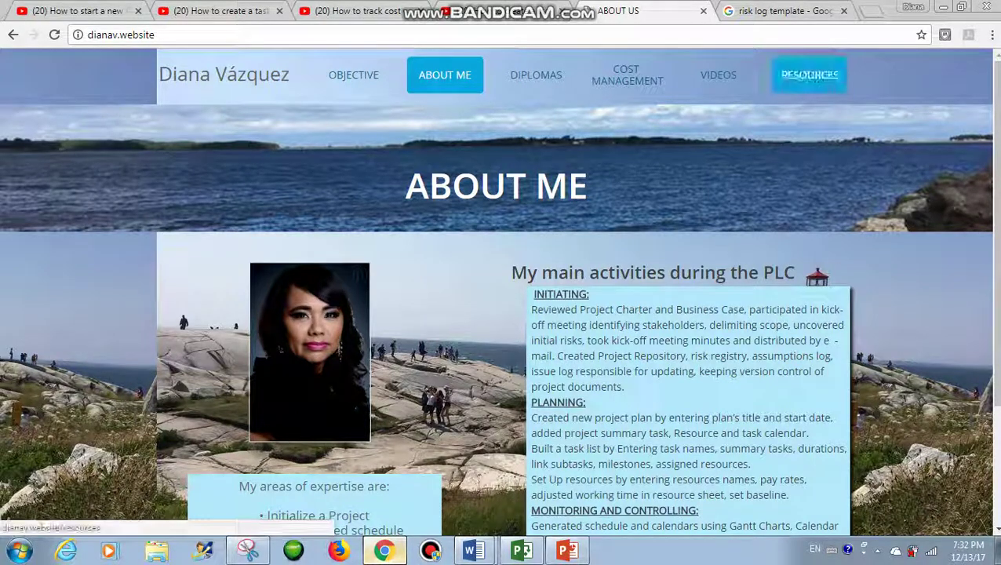
pyautogui.click(809, 75)
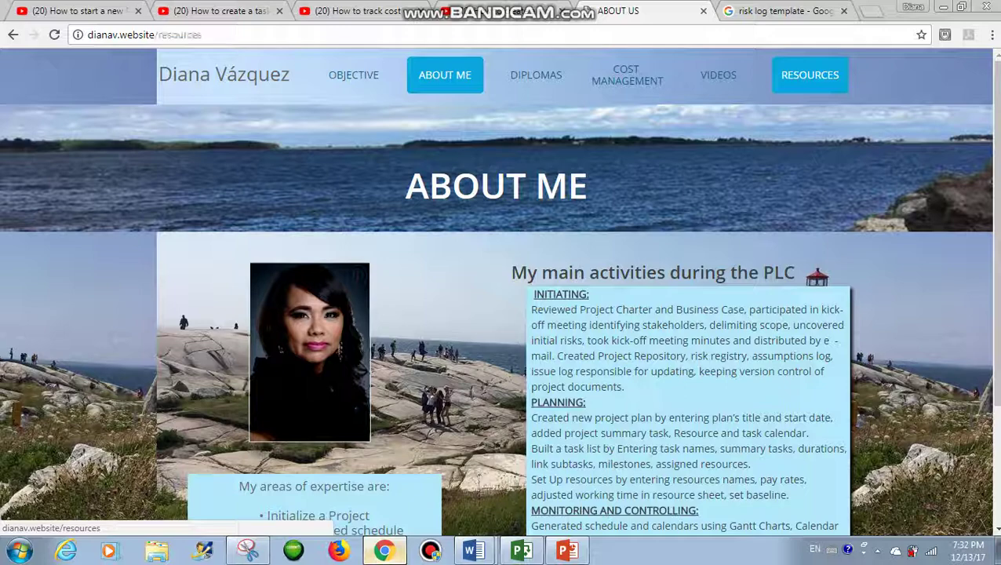
pyautogui.scroll(-8, 182, 317)
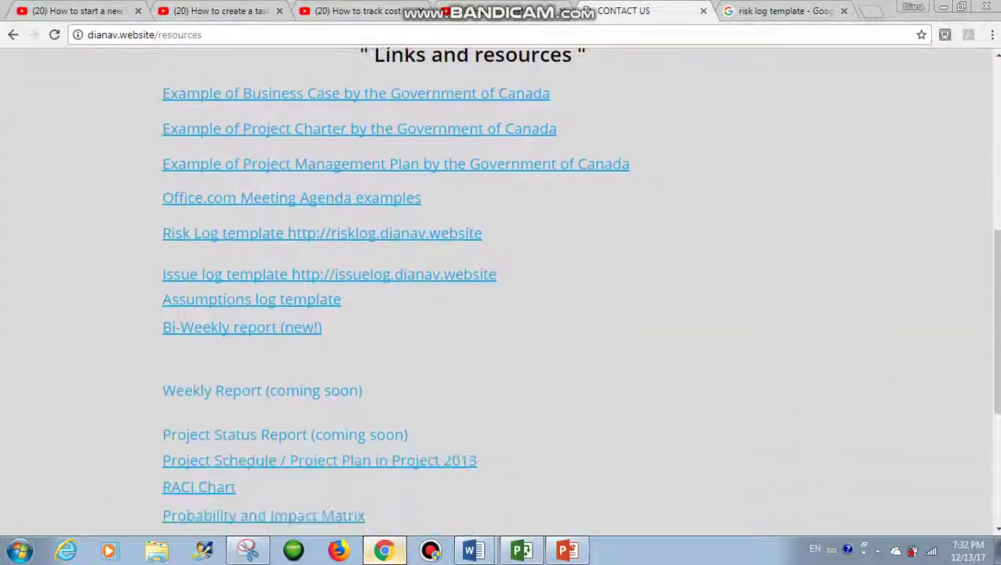
pyautogui.scroll(2, 183, 317)
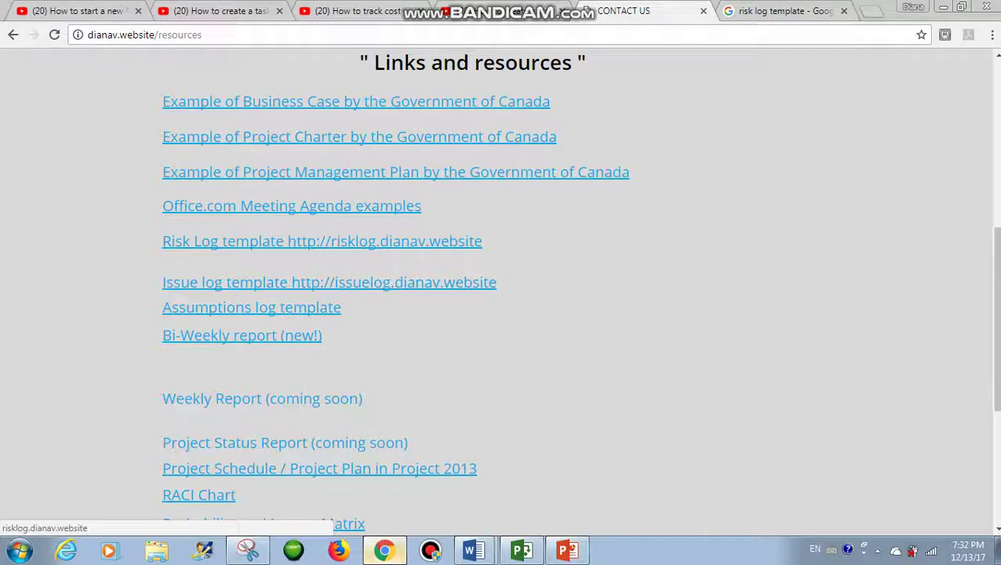
pyautogui.click(384, 241)
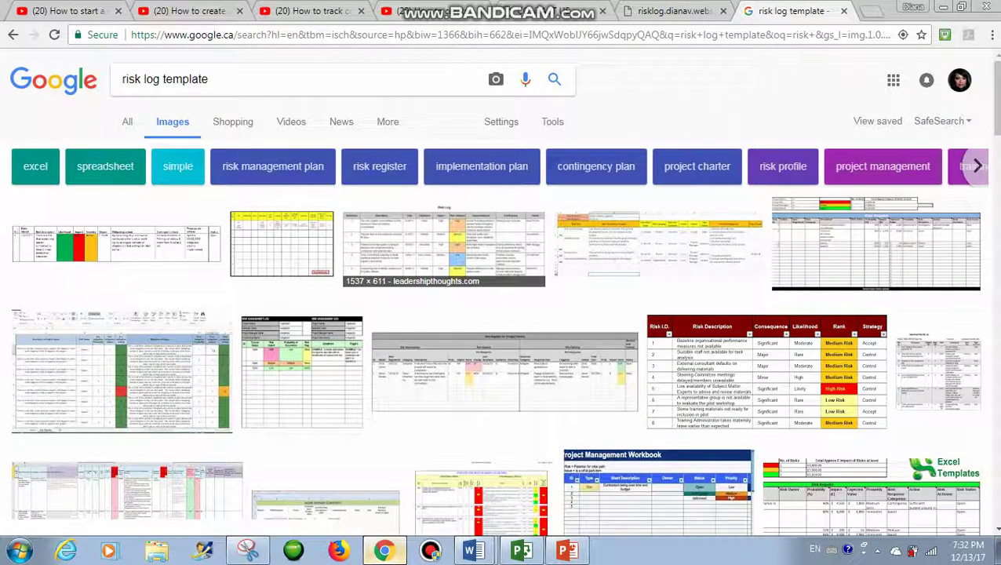
# - Look through the Google image results for risk log template and return to the website's risk log page
pyautogui.scroll(-3, 658, 259)
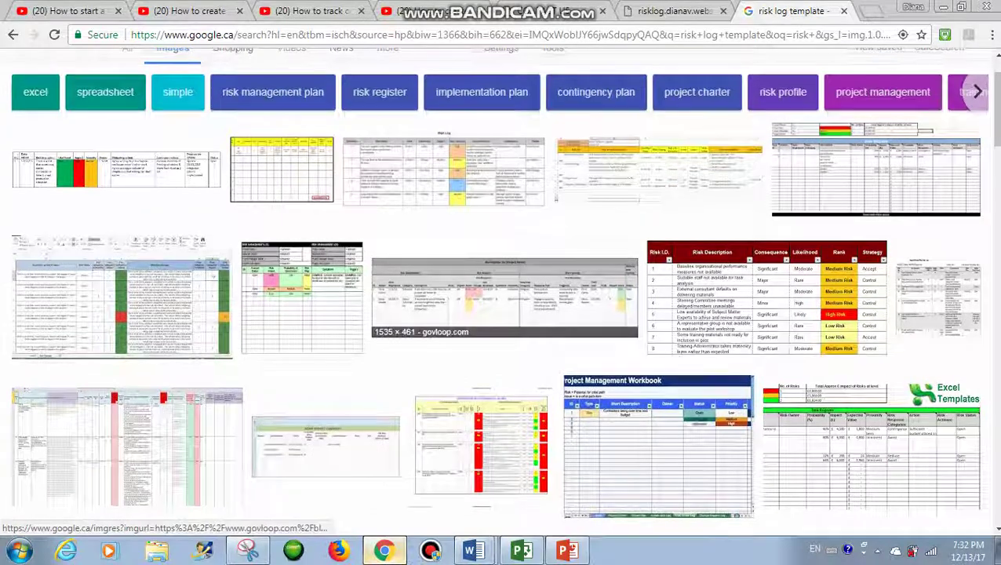
pyautogui.scroll(-1, 604, 376)
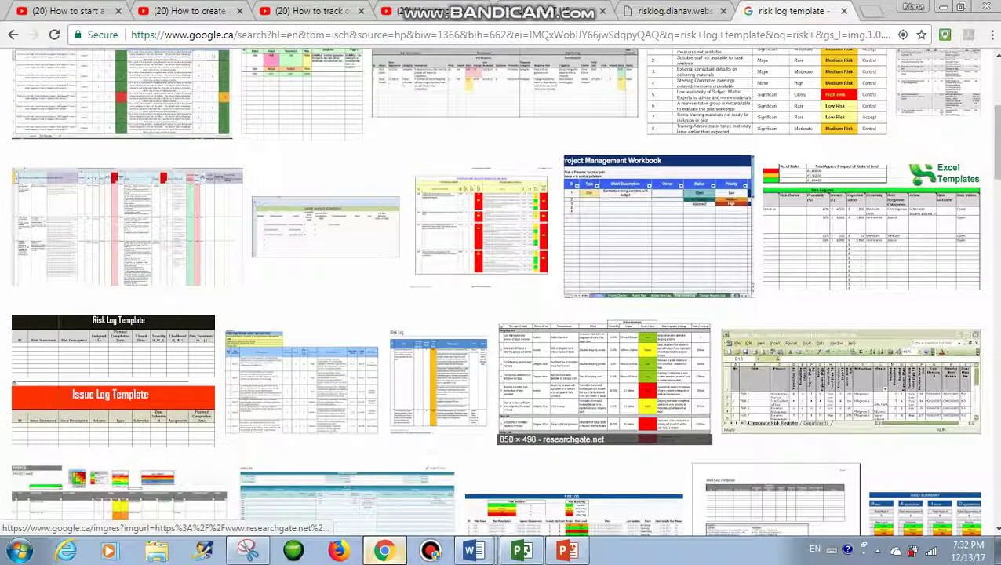
pyautogui.scroll(-1, 604, 377)
pyautogui.scroll(5, 659, 243)
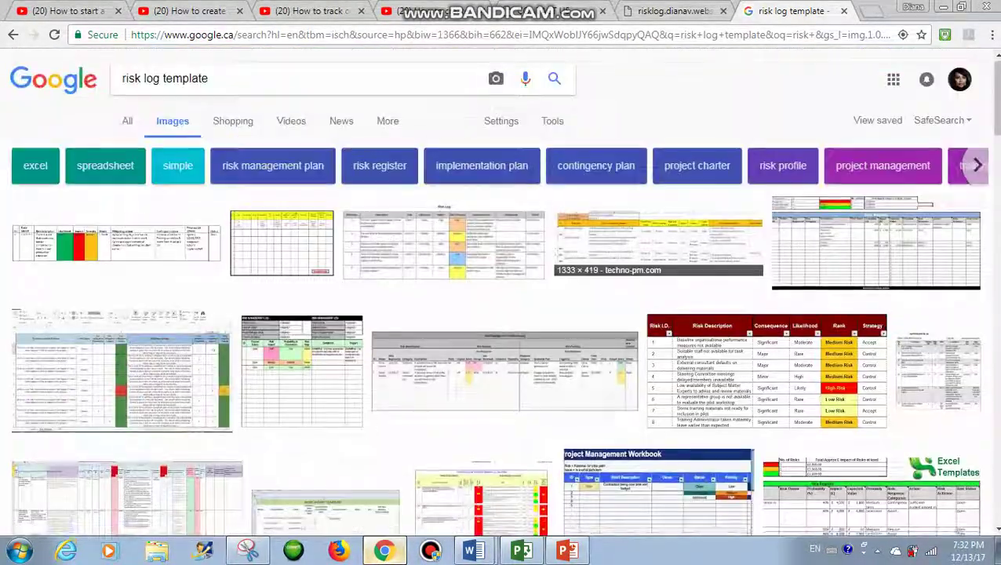
pyautogui.click(674, 11)
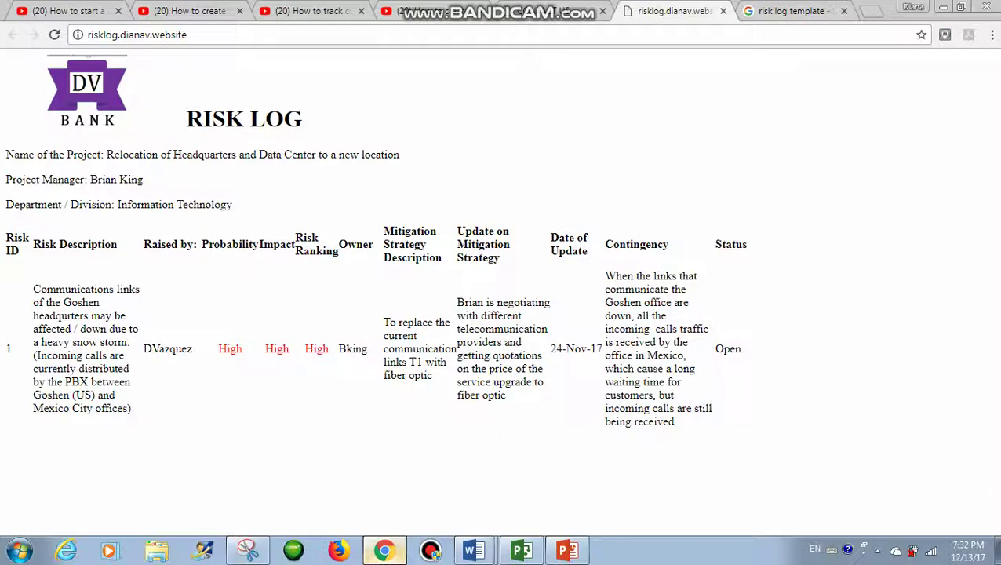
# - Switch to Bi Weekly status report with project.docx in Word and review the finished report from the header to the log tables
pyautogui.moveTo(473, 550)
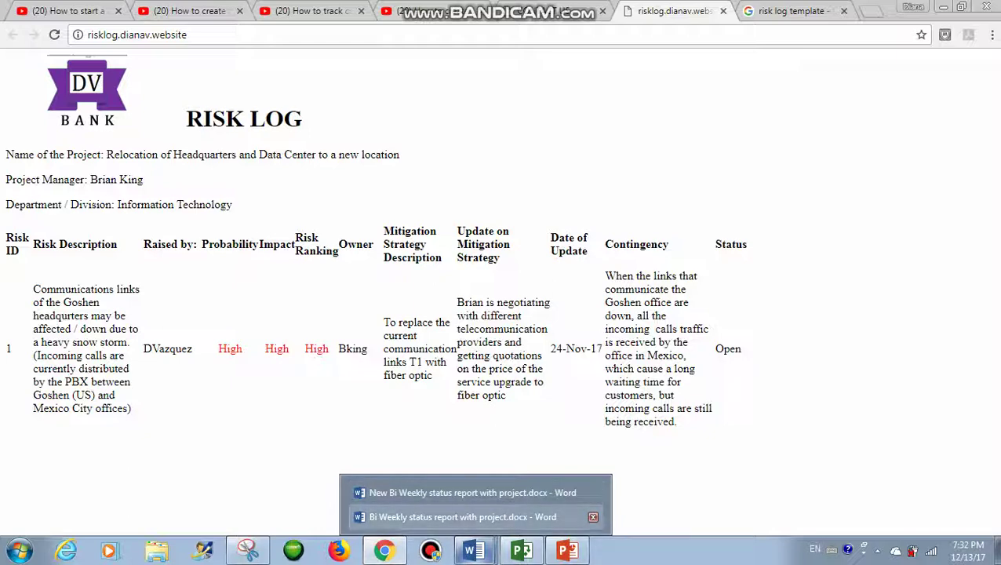
pyautogui.click(462, 517)
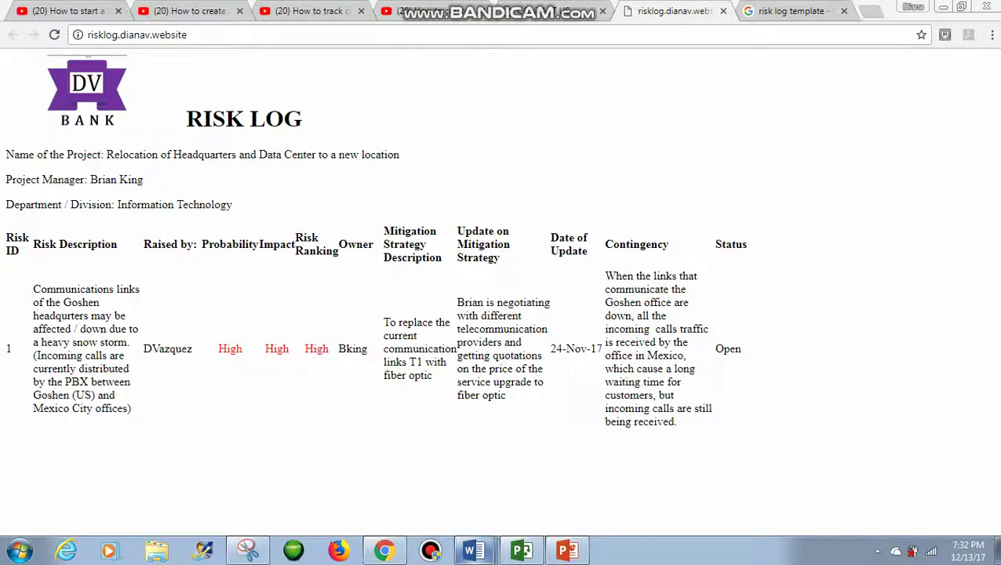
pyautogui.scroll(-3, 502, 313)
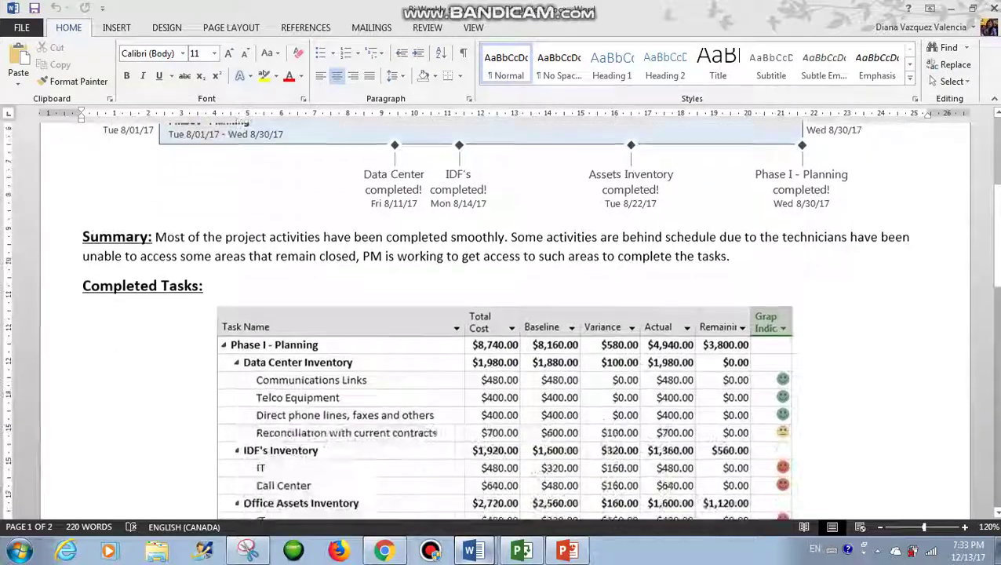
pyautogui.scroll(-10, 502, 313)
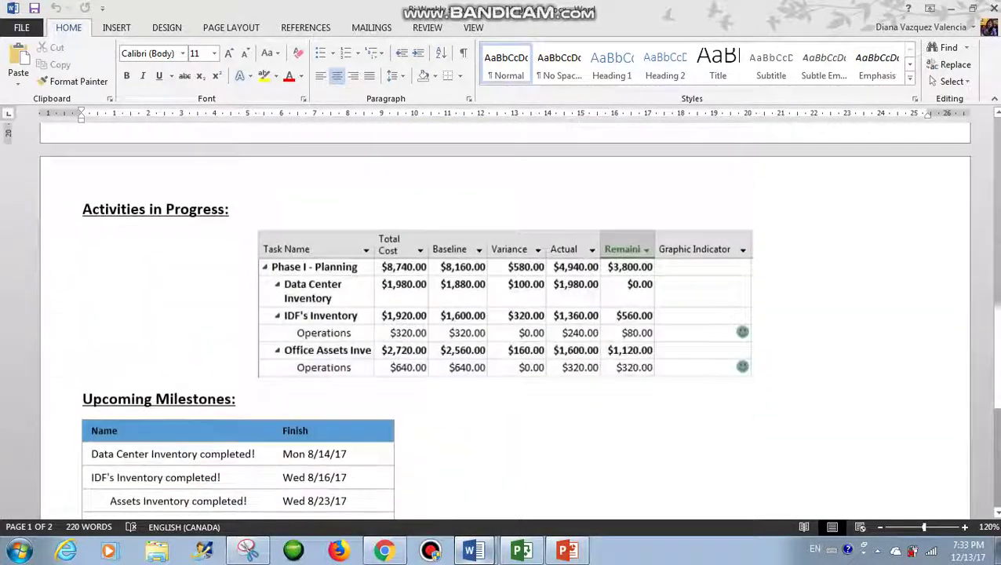
pyautogui.scroll(-10, 502, 313)
pyautogui.scroll(7, 502, 313)
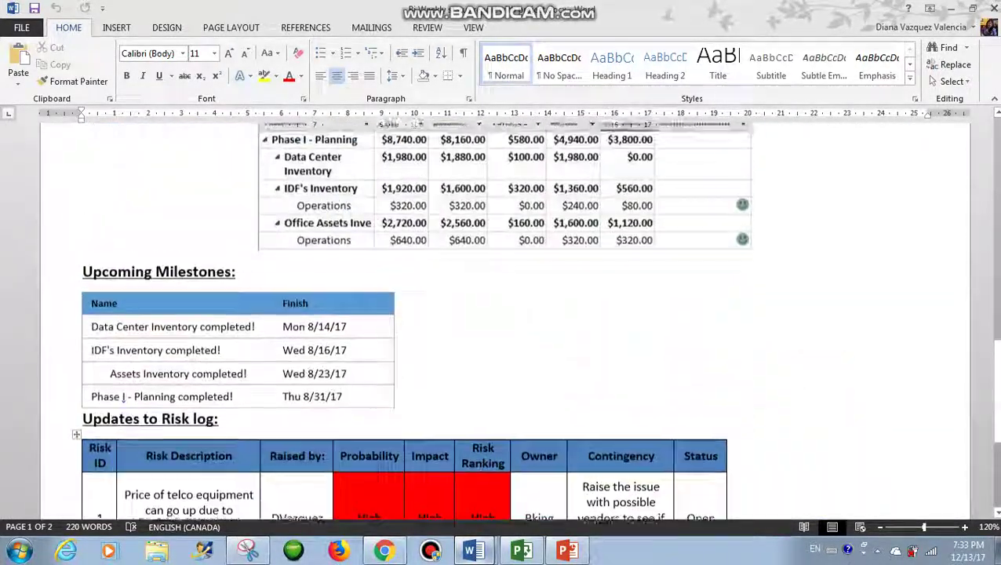
pyautogui.scroll(10, 505, 188)
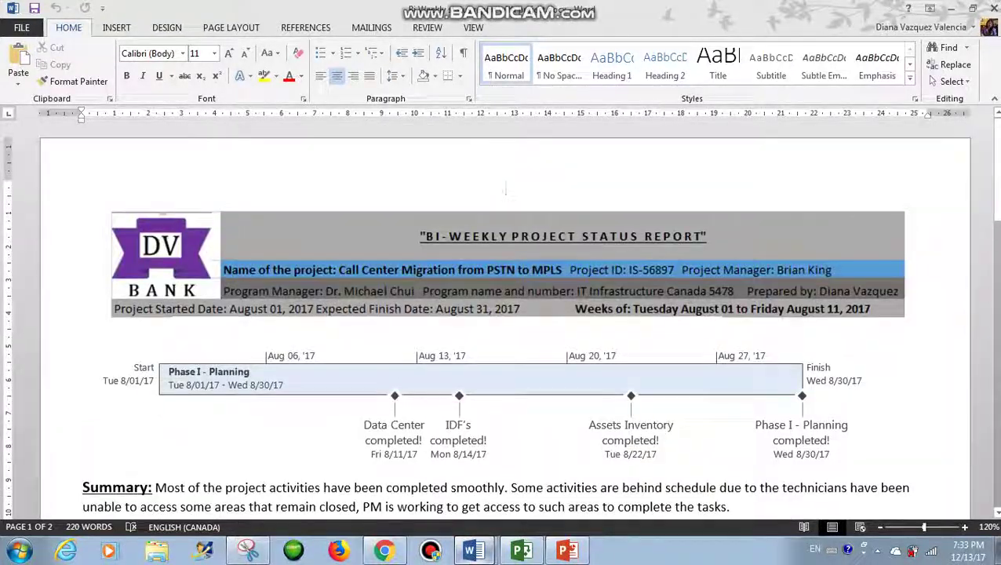